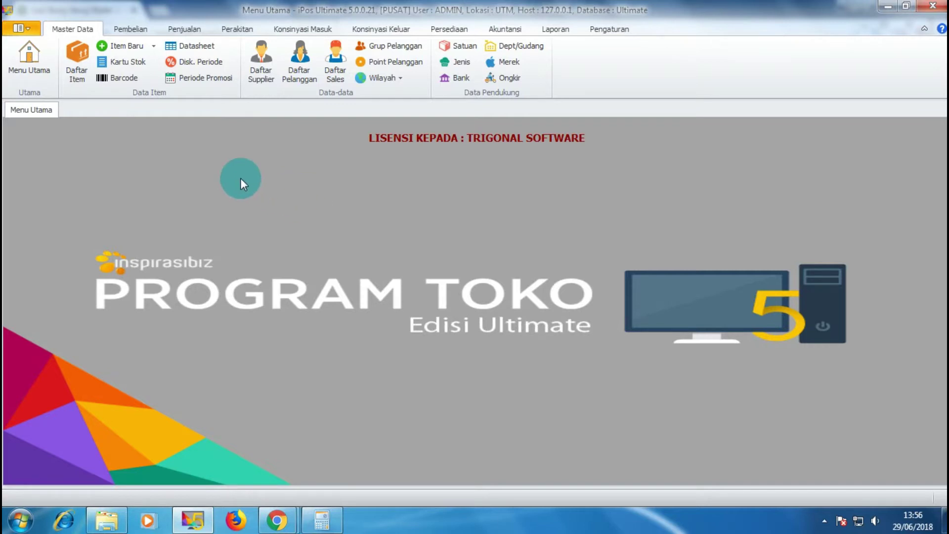
Open the item list from the master data
{"action": "left_click", "coordinate": [77, 58]}
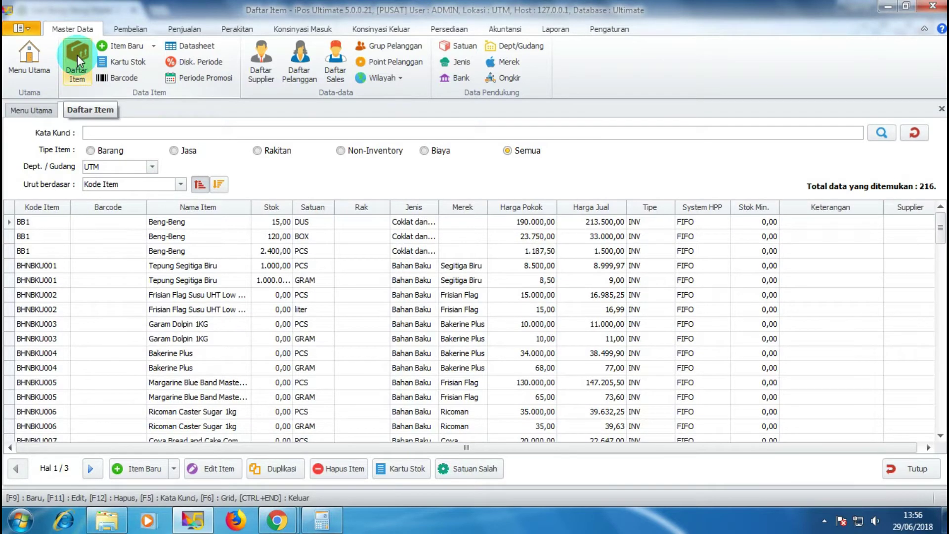
{"action": "left_click", "coordinate": [147, 470]}
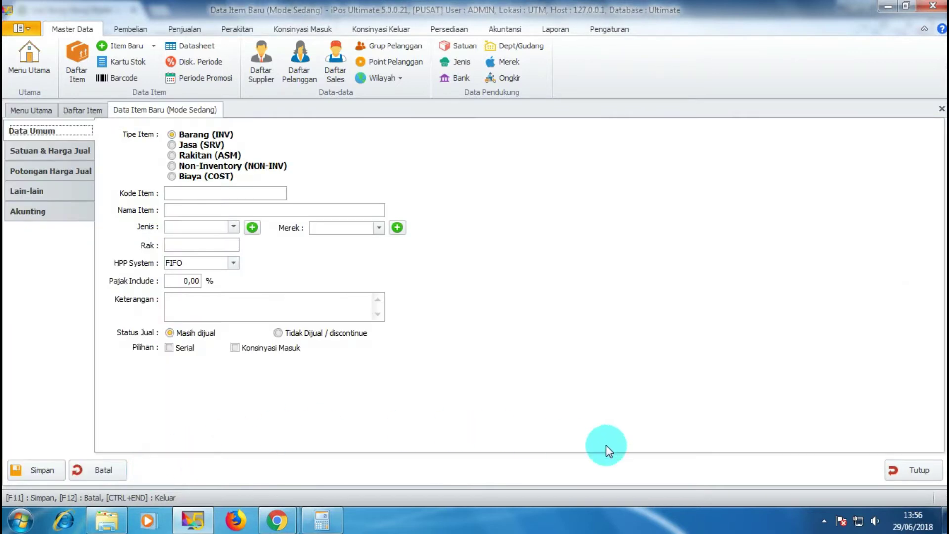
{"action": "left_click", "coordinate": [922, 472]}
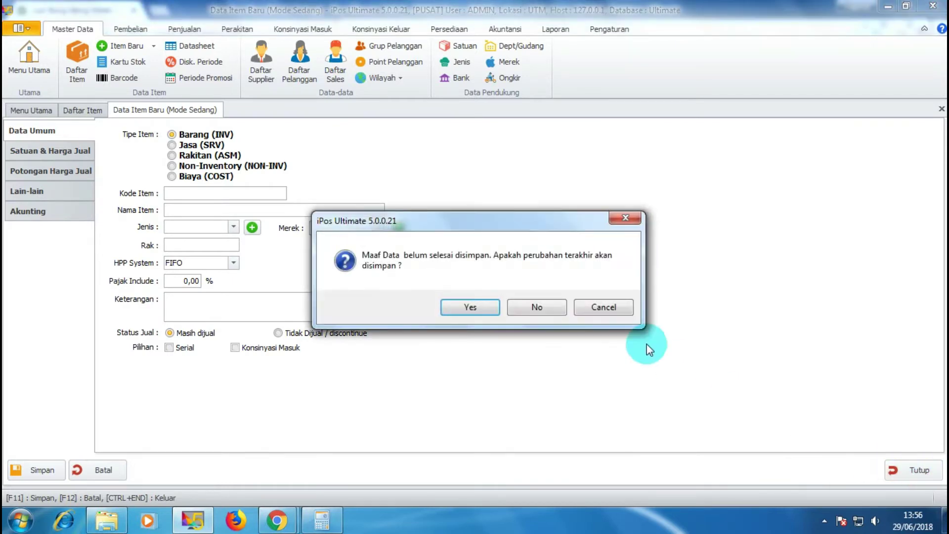
{"action": "left_click", "coordinate": [543, 307]}
Open the Beng-Beng item (BB1) for editing and show its unit and selling price settings
{"action": "left_click", "coordinate": [191, 224]}
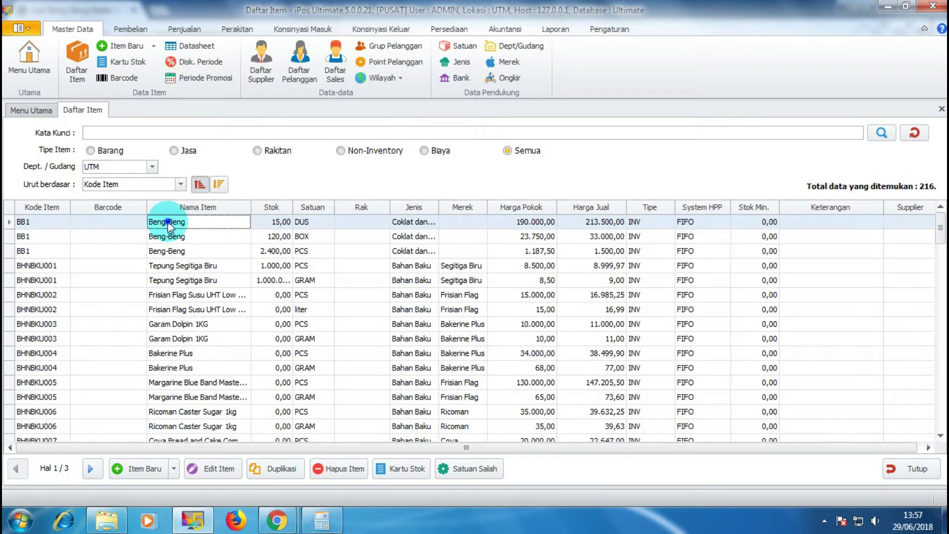
{"action": "double_click", "coordinate": [168, 226]}
{"action": "right_click", "coordinate": [168, 224]}
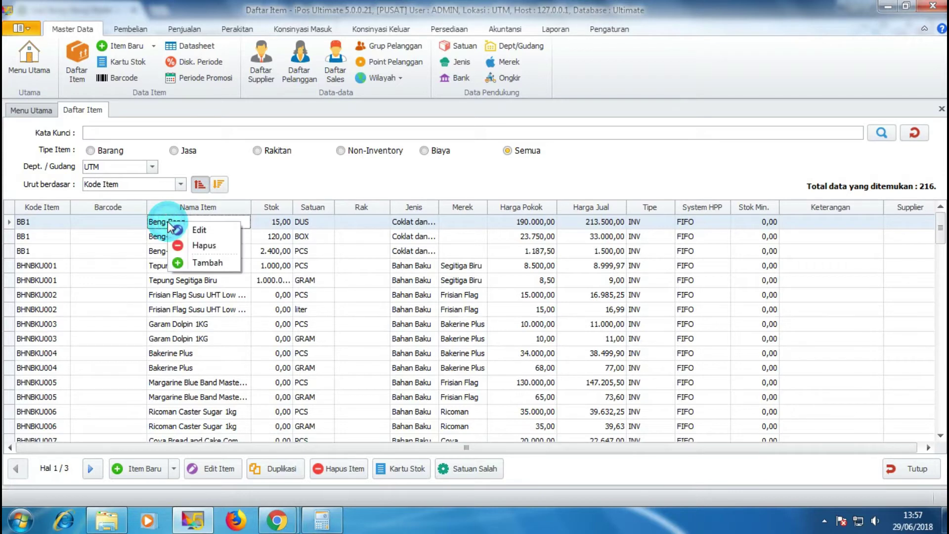
{"action": "left_click", "coordinate": [196, 231]}
{"action": "left_click", "coordinate": [50, 153]}
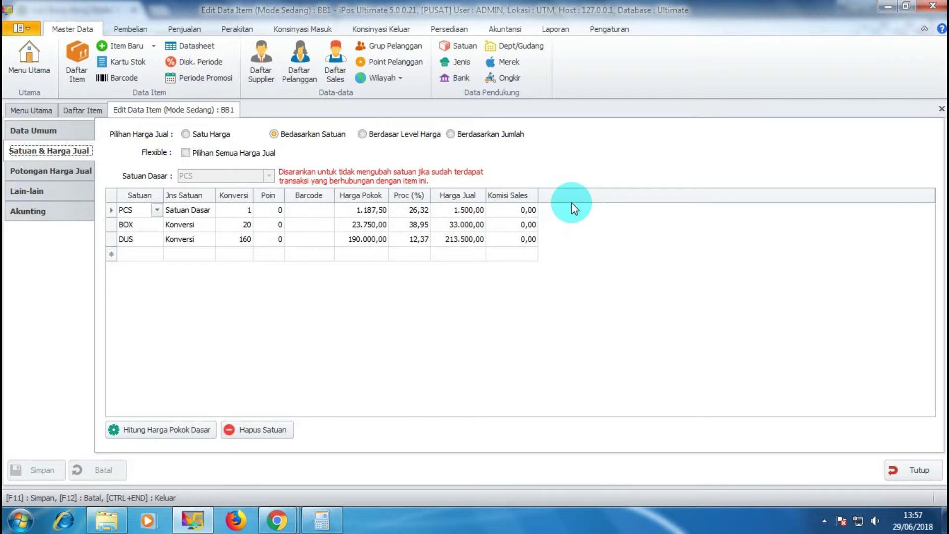
View the Berdasarkan Jumlah price layout, return to Bedasarkan Satuan, and examine the selling prices of the PCS, BOX and DUS units
{"action": "left_click", "coordinate": [484, 136]}
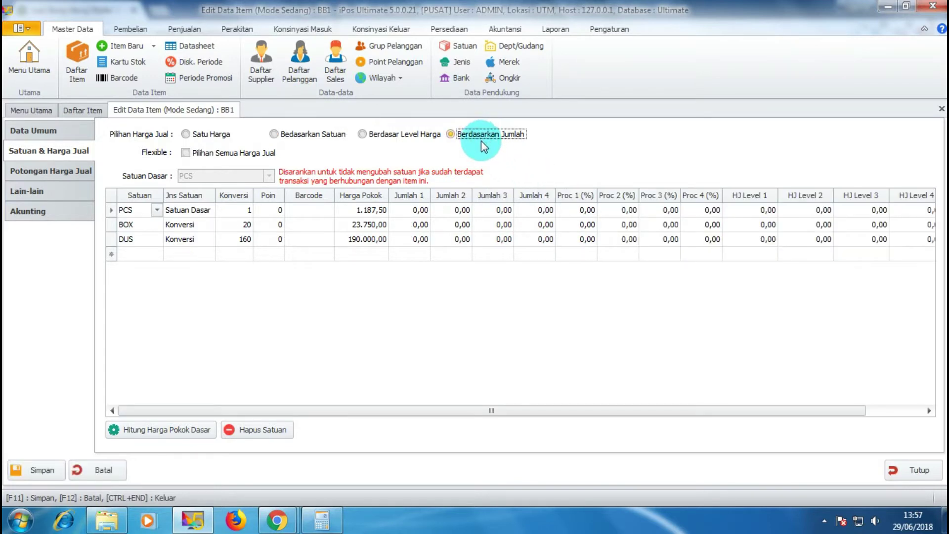
{"action": "left_click", "coordinate": [311, 139]}
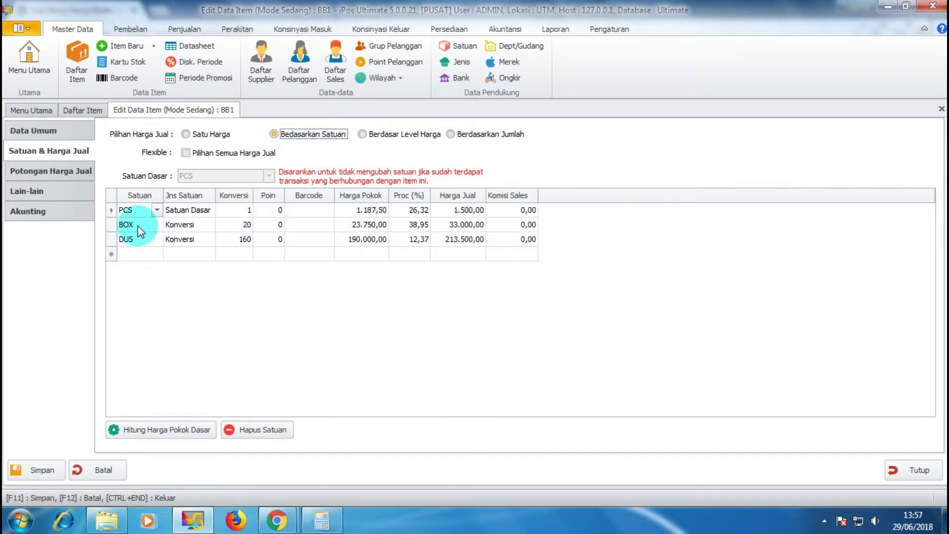
{"action": "left_click", "coordinate": [460, 210]}
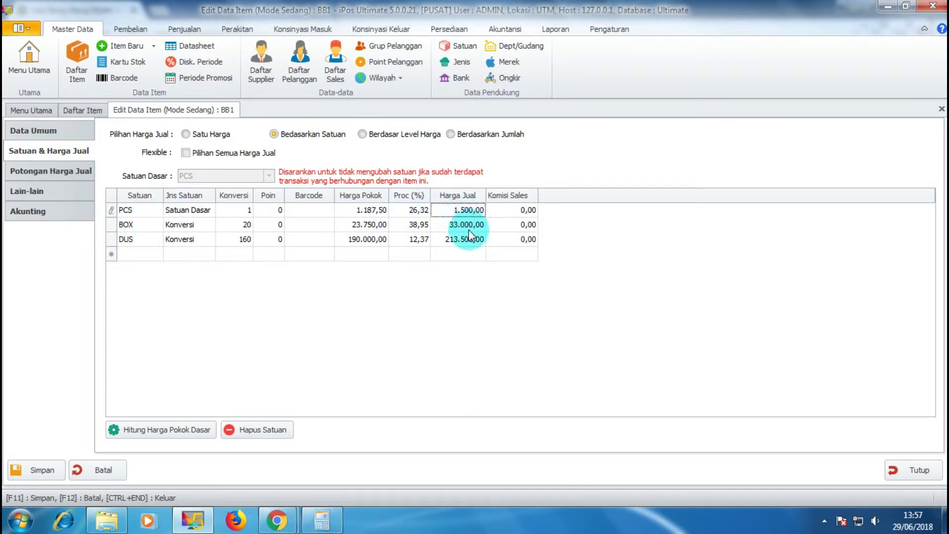
{"action": "key", "text": "Down"}
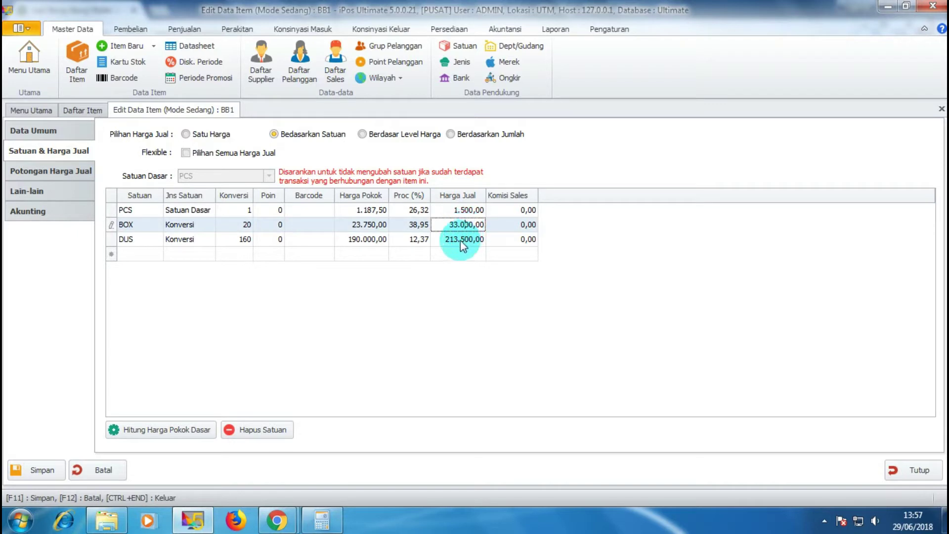
{"action": "key", "text": "Down"}
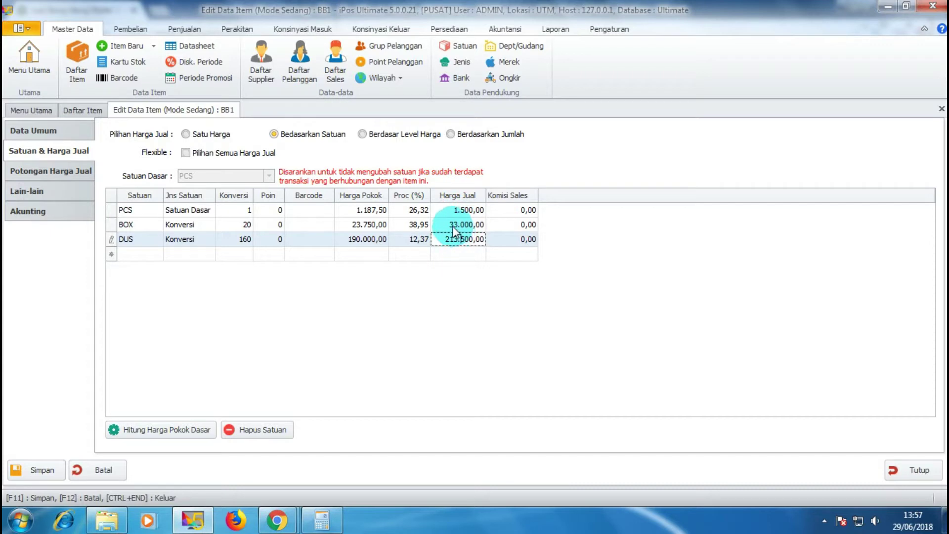
{"action": "left_click", "coordinate": [461, 240]}
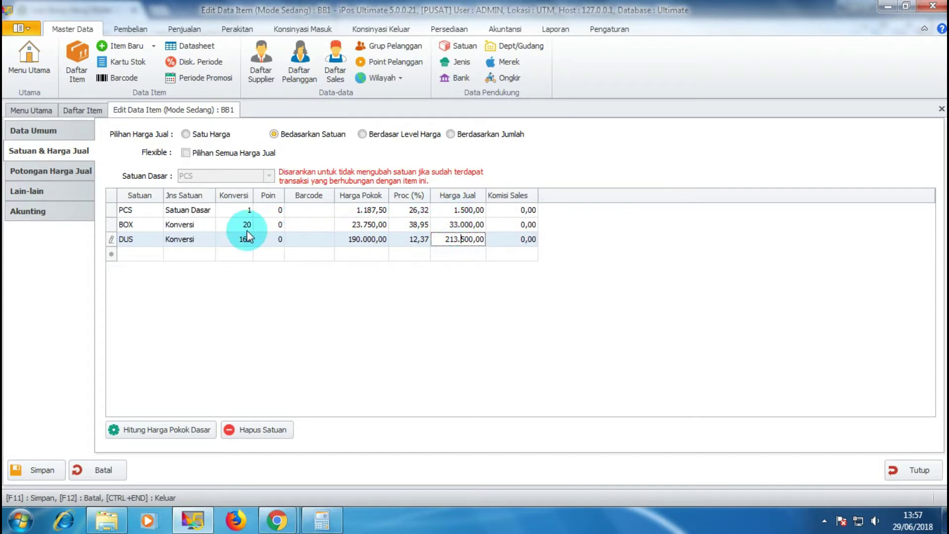
Switch to Calculator, multiply the piece price 1500 by 20 for the box quantity, and return to the item form
{"action": "left_click", "coordinate": [321, 520]}
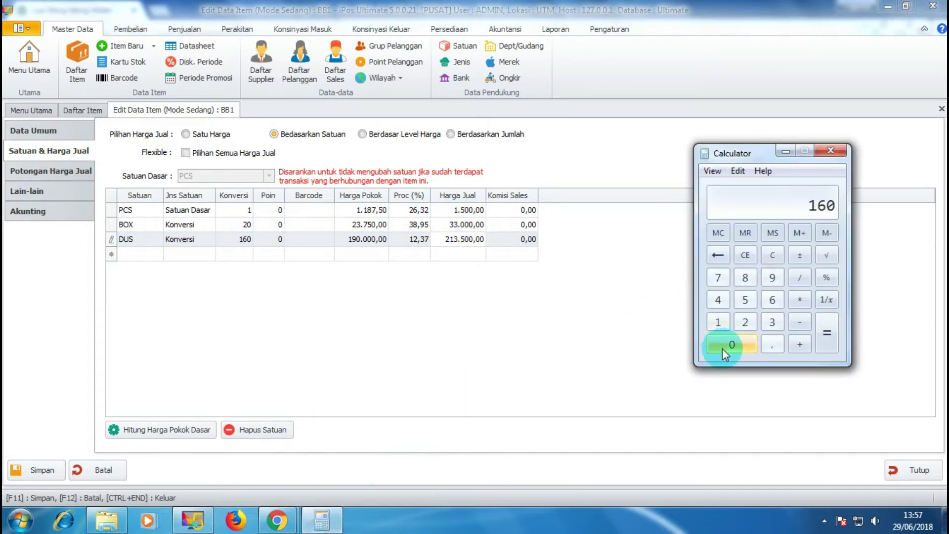
{"action": "left_click", "coordinate": [717, 324]}
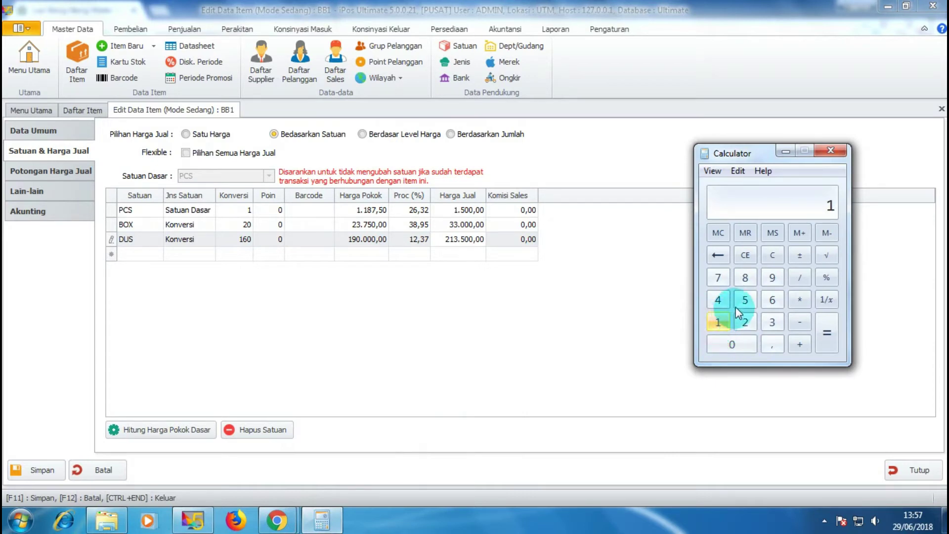
{"action": "left_click", "coordinate": [742, 303]}
{"action": "left_click", "coordinate": [735, 343]}
{"action": "left_click", "coordinate": [735, 343]}
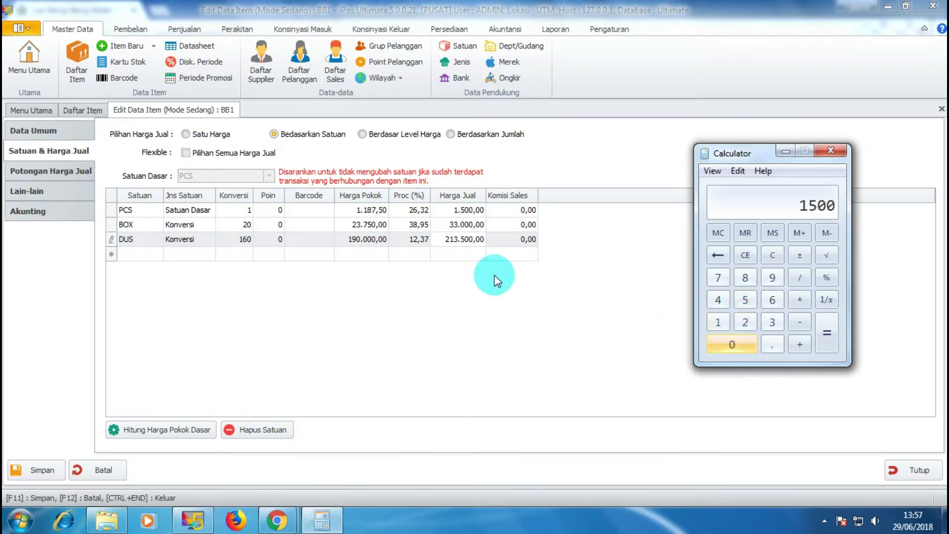
{"action": "left_click", "coordinate": [828, 336]}
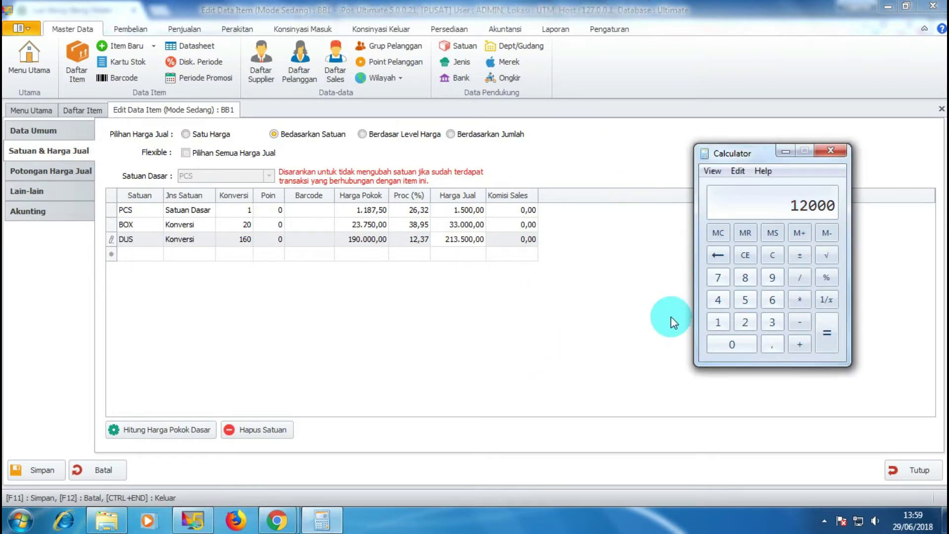
{"action": "left_click", "coordinate": [744, 231]}
{"action": "type", "text": "1"}
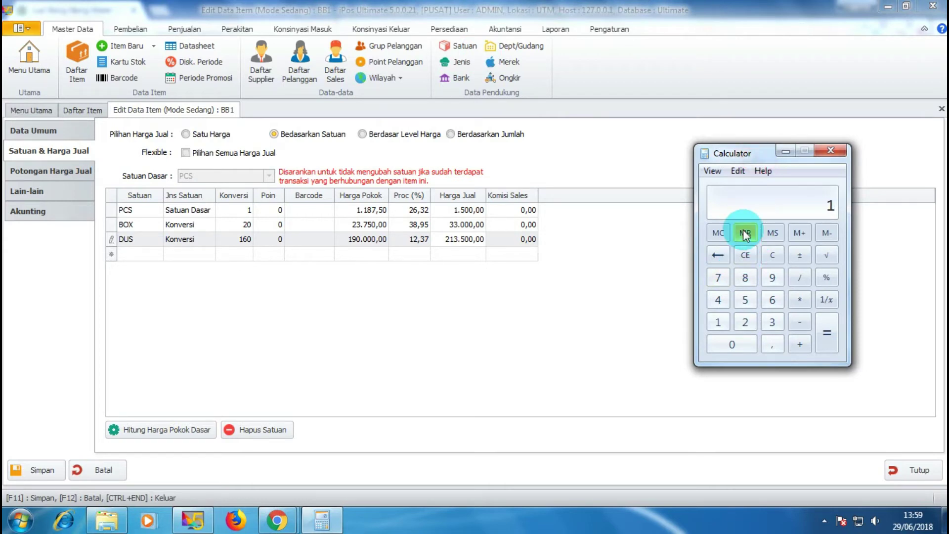
{"action": "type", "text": "500*20="}
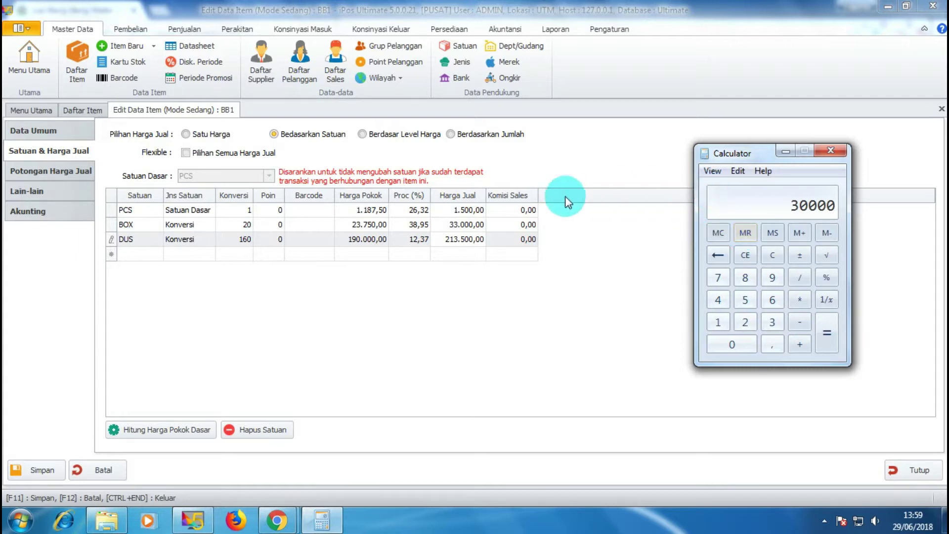
{"action": "left_click", "coordinate": [460, 239]}
{"action": "left_click", "coordinate": [781, 151]}
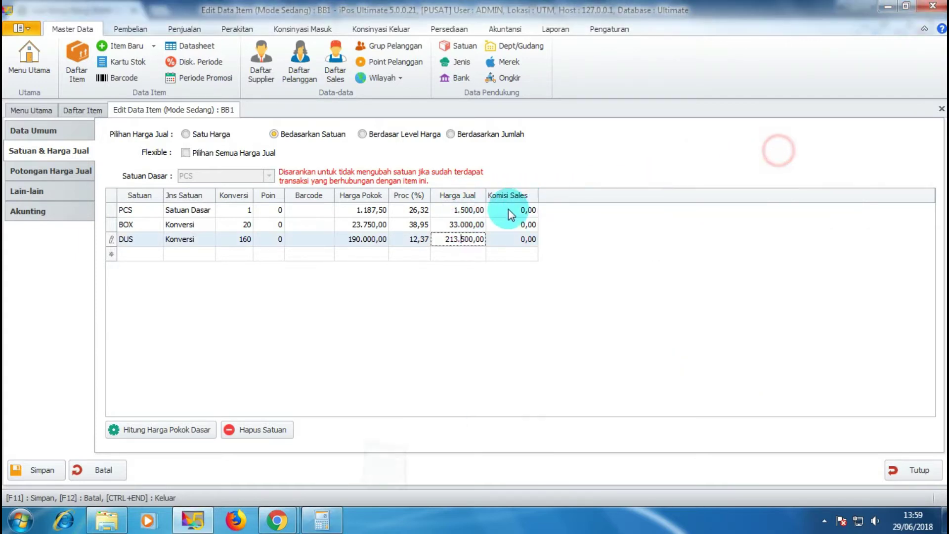
Review the selling price of each unit again, from PCS through BOX to DUS
{"action": "left_click", "coordinate": [465, 209]}
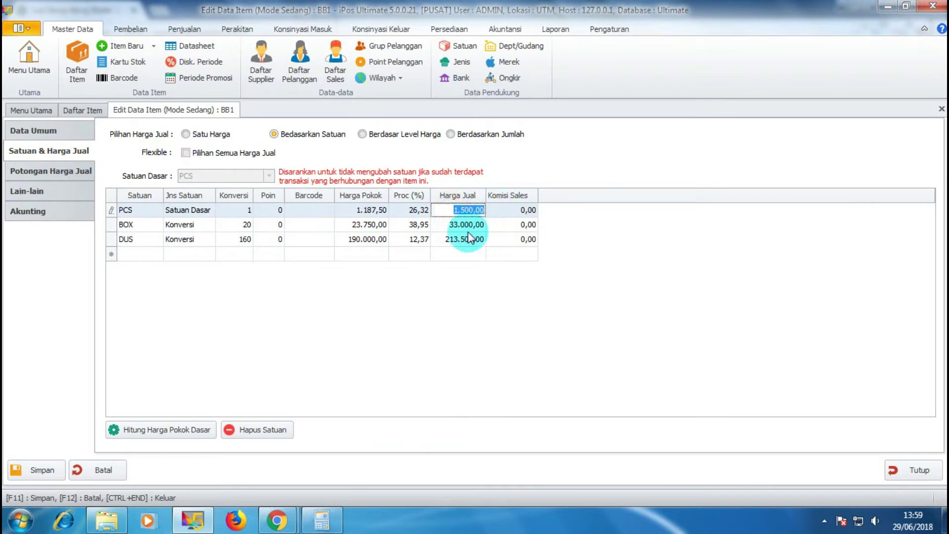
{"action": "left_click", "coordinate": [467, 225]}
{"action": "left_click", "coordinate": [452, 239]}
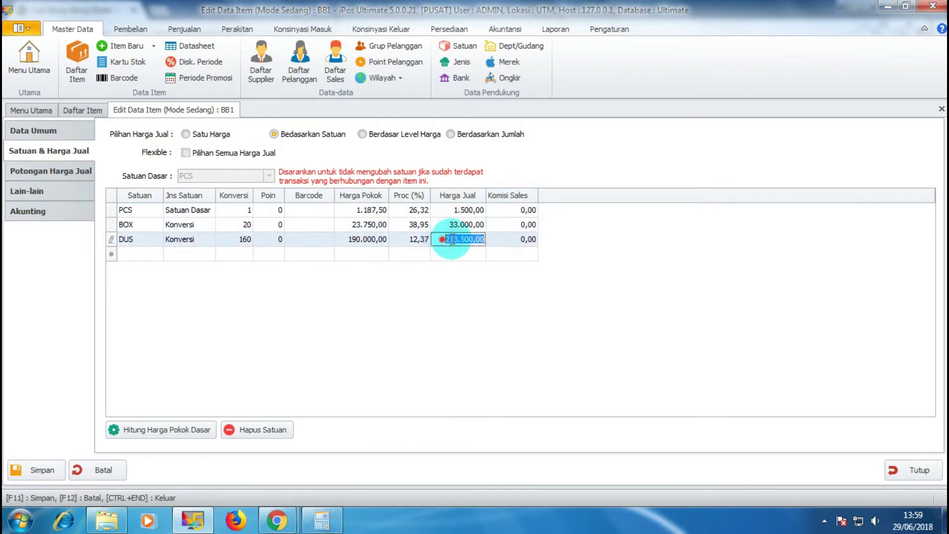
{"action": "key", "text": "Return"}
{"action": "left_click", "coordinate": [381, 286]}
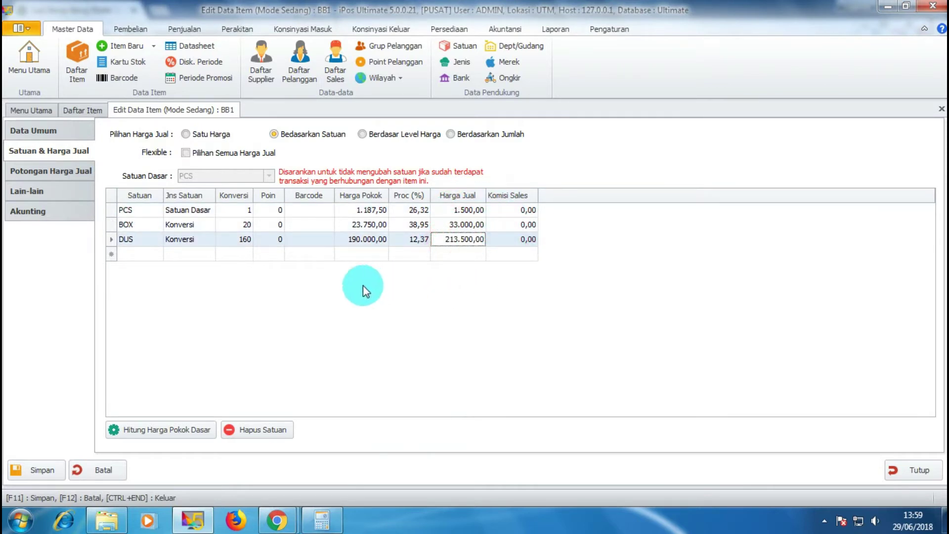
Set the item's selling price option to Berdasarkan Jumlah and review the conversion quantities of the PCS, BOX and DUS units
{"action": "left_click", "coordinate": [452, 134]}
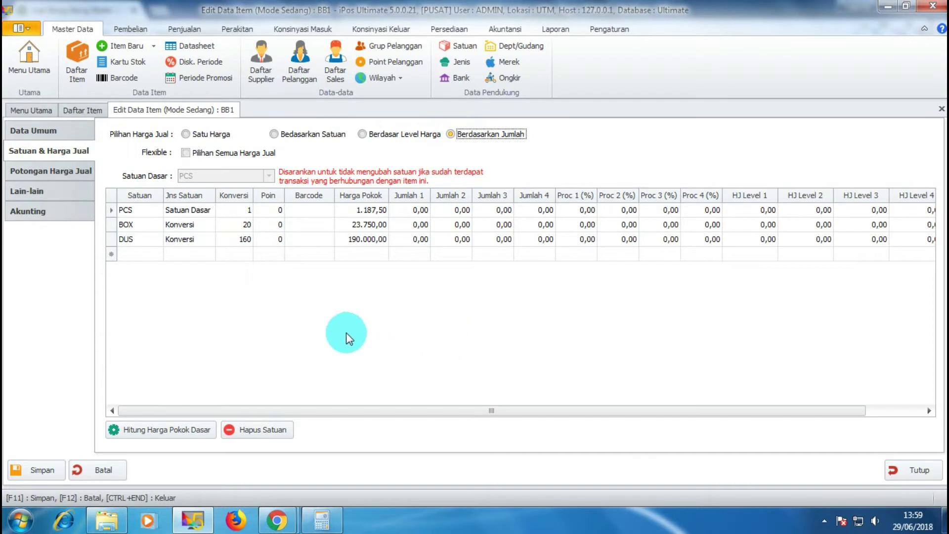
{"action": "left_click", "coordinate": [183, 216]}
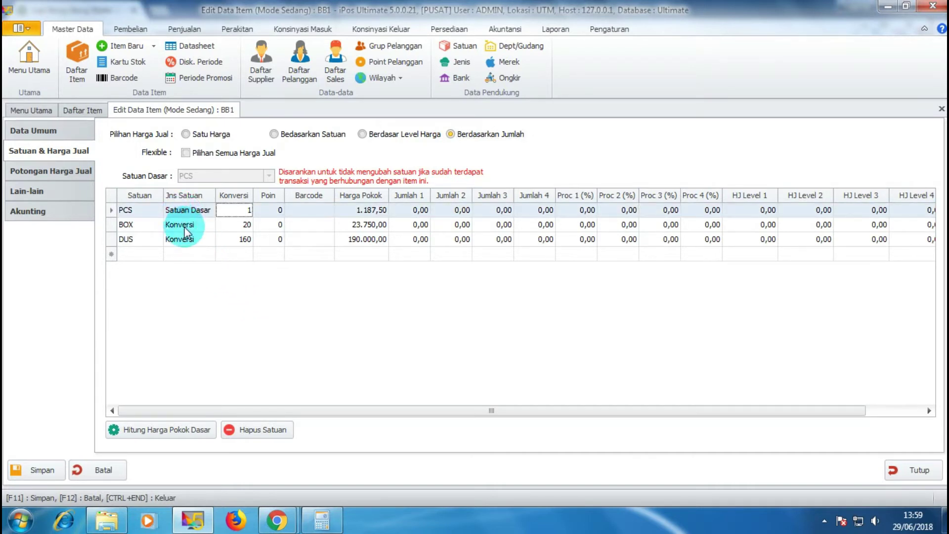
{"action": "left_click", "coordinate": [184, 228]}
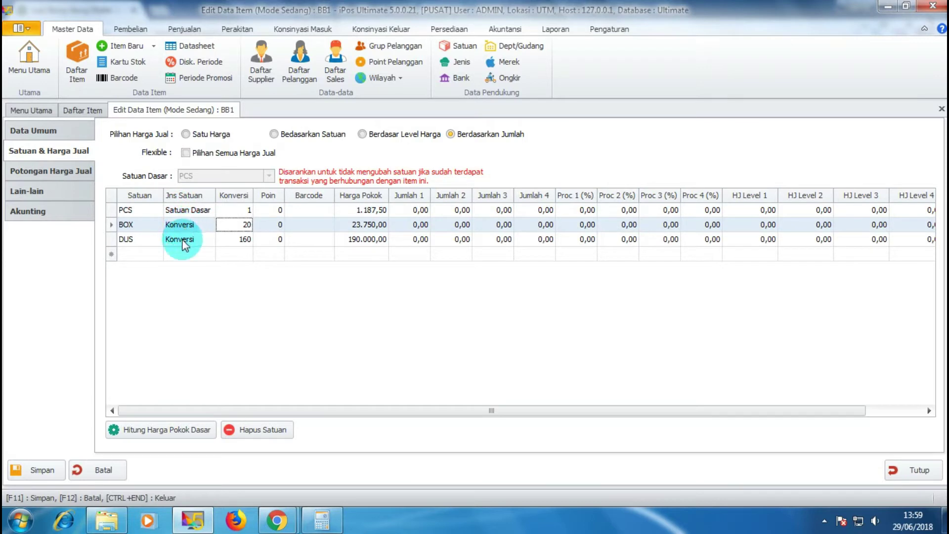
{"action": "left_click", "coordinate": [183, 240]}
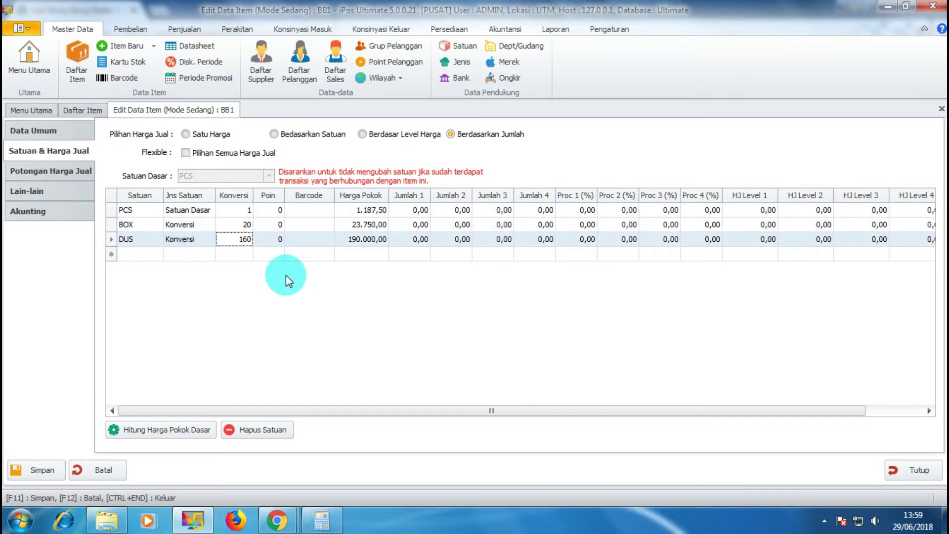
{"action": "left_click", "coordinate": [125, 212]}
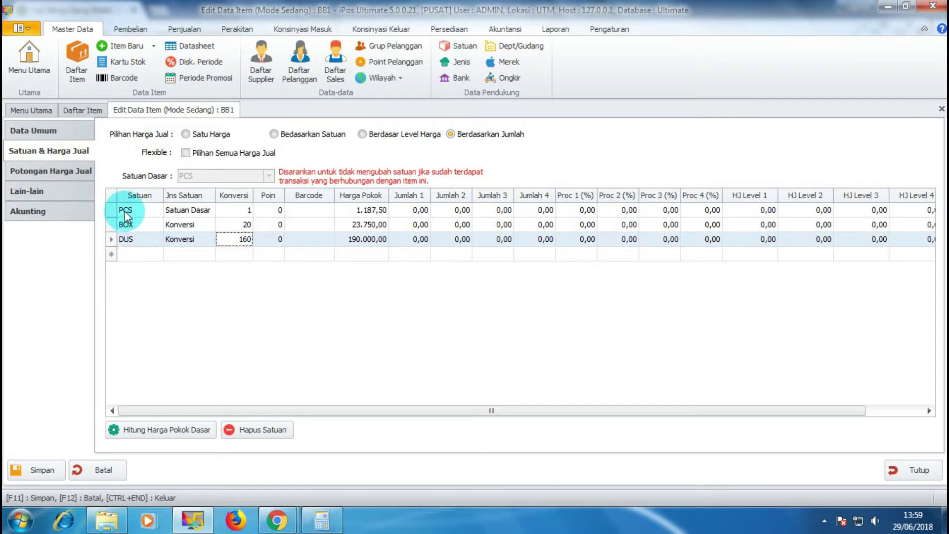
{"action": "left_click", "coordinate": [239, 228]}
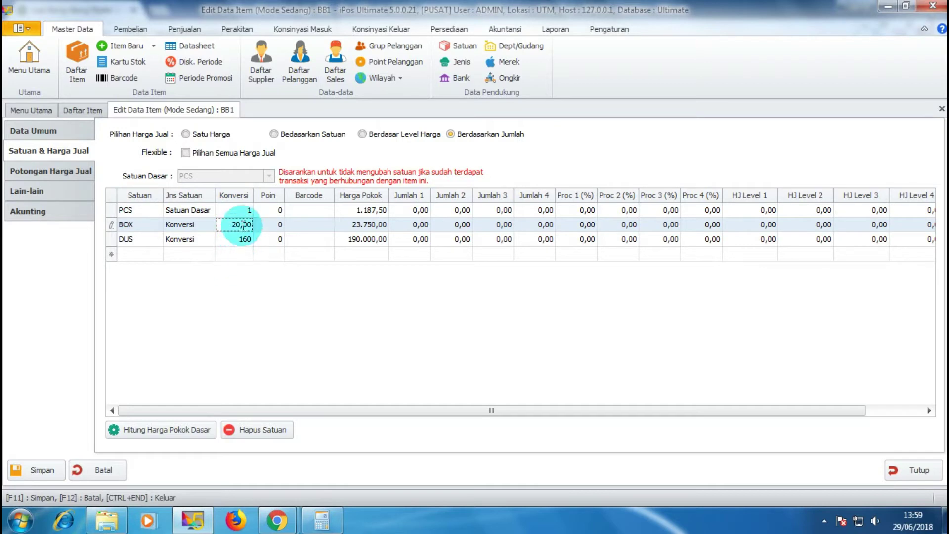
{"action": "left_click", "coordinate": [247, 212]}
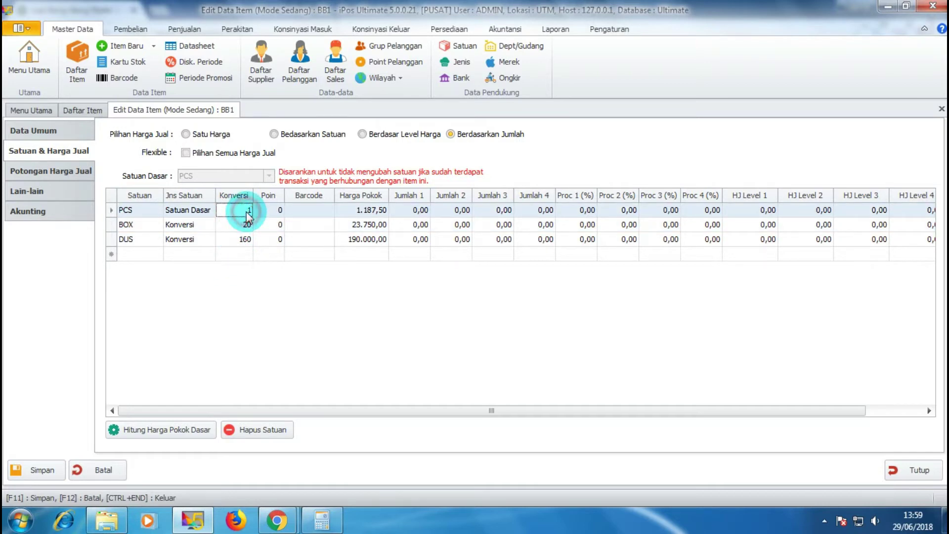
{"action": "left_click", "coordinate": [127, 225]}
{"action": "left_click", "coordinate": [242, 226]}
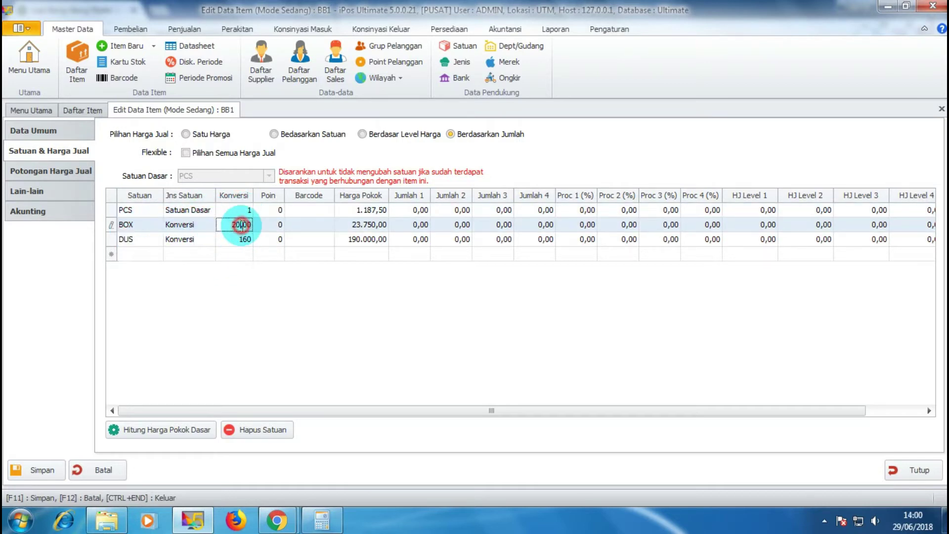
{"action": "key", "text": "Return"}
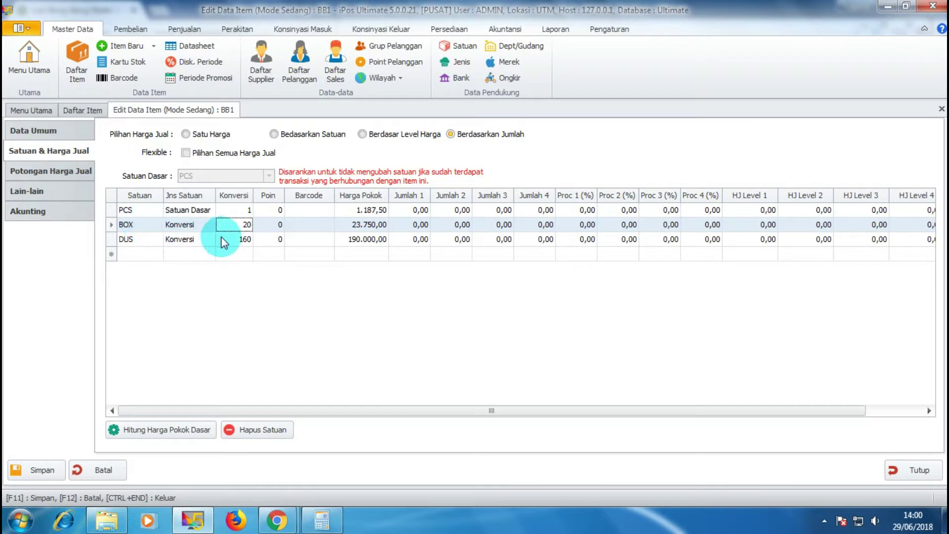
{"action": "left_click", "coordinate": [241, 240]}
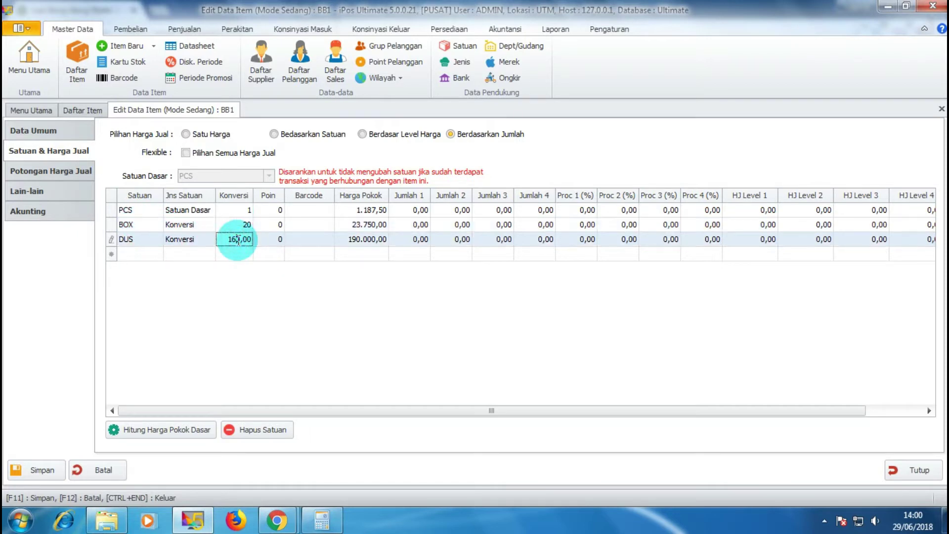
{"action": "left_click", "coordinate": [268, 298]}
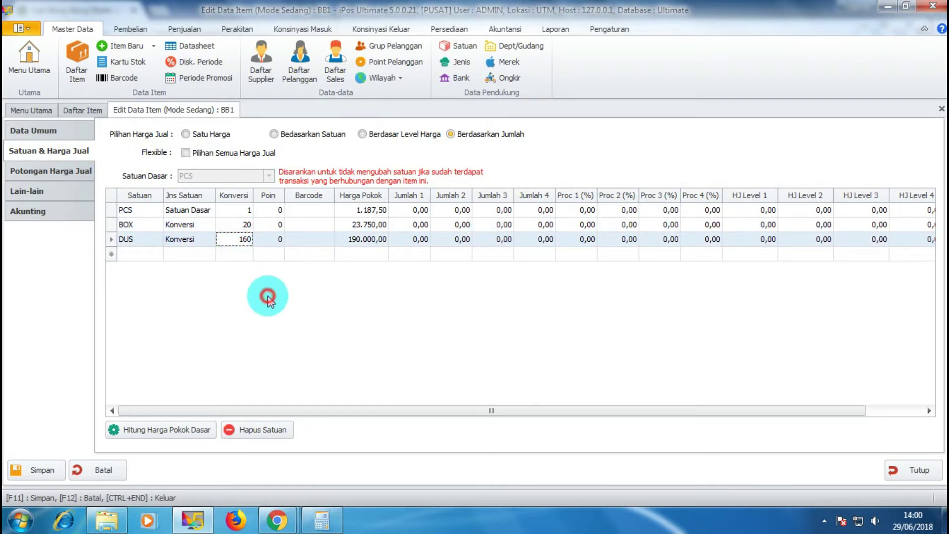
Add PAK as the unit in a new row below DUS
{"action": "left_click", "coordinate": [129, 253]}
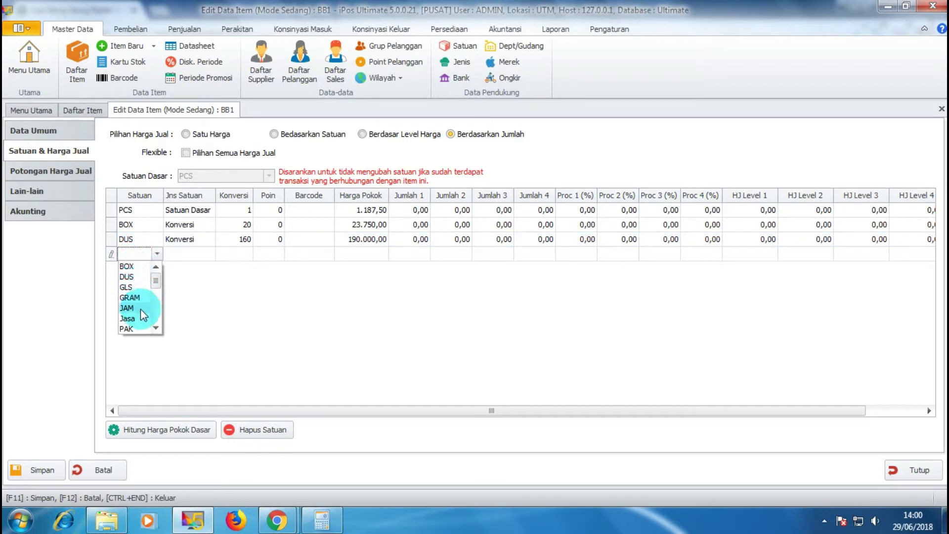
{"action": "scroll", "coordinate": [137, 311], "scroll_direction": "down", "scroll_amount": 1}
{"action": "left_click", "coordinate": [133, 298]}
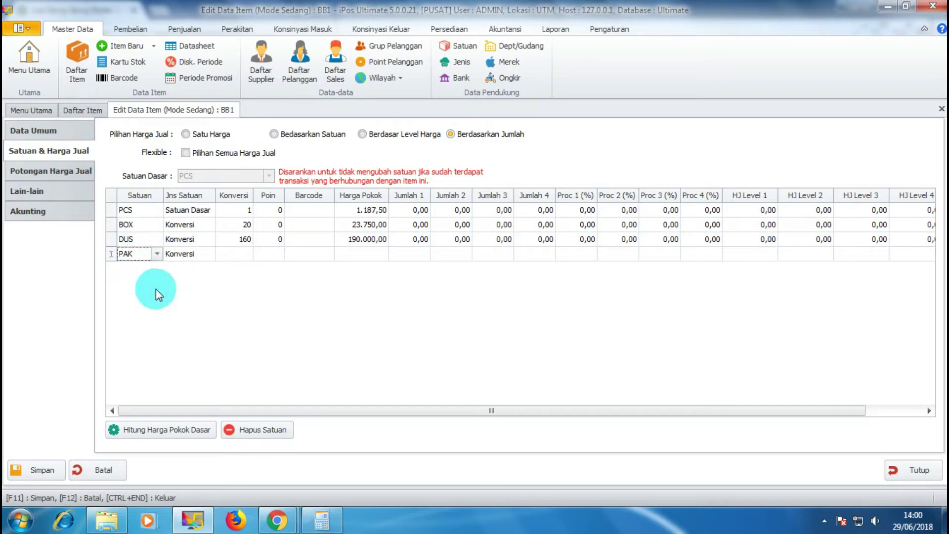
Set the Konversi quantity of the PAK unit to 200
{"action": "left_click", "coordinate": [238, 256]}
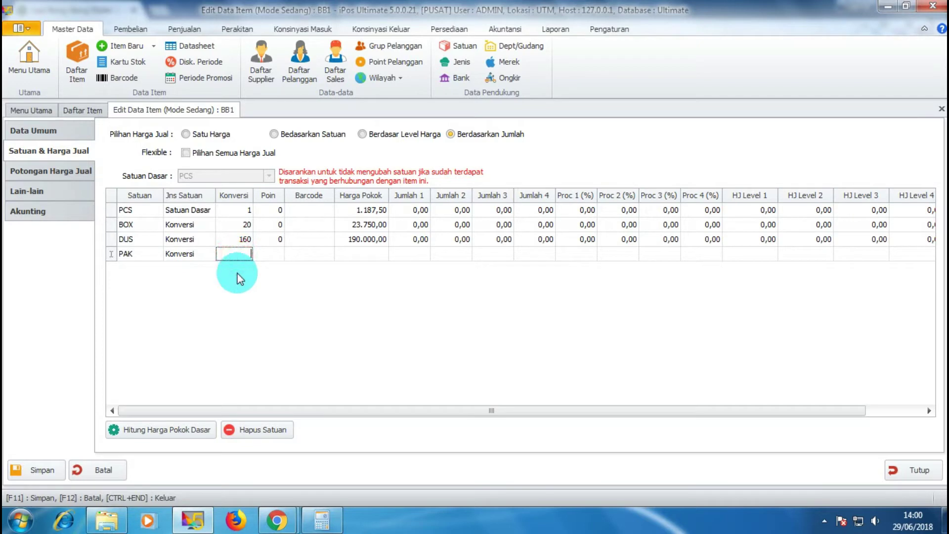
{"action": "type", "text": "200"}
{"action": "key", "text": "Return"}
{"action": "left_click", "coordinate": [237, 303]}
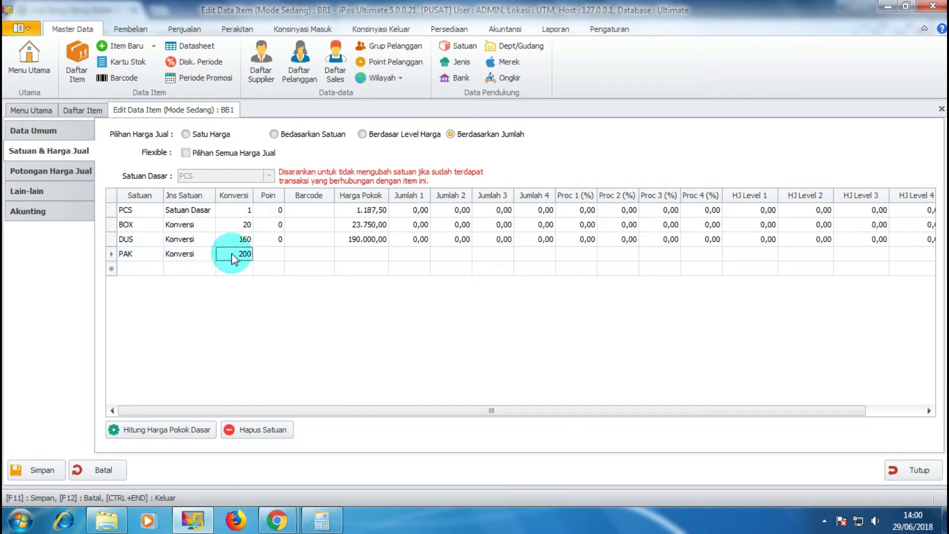
Delete the PAK unit row from the item's unit table
{"action": "left_click", "coordinate": [110, 254]}
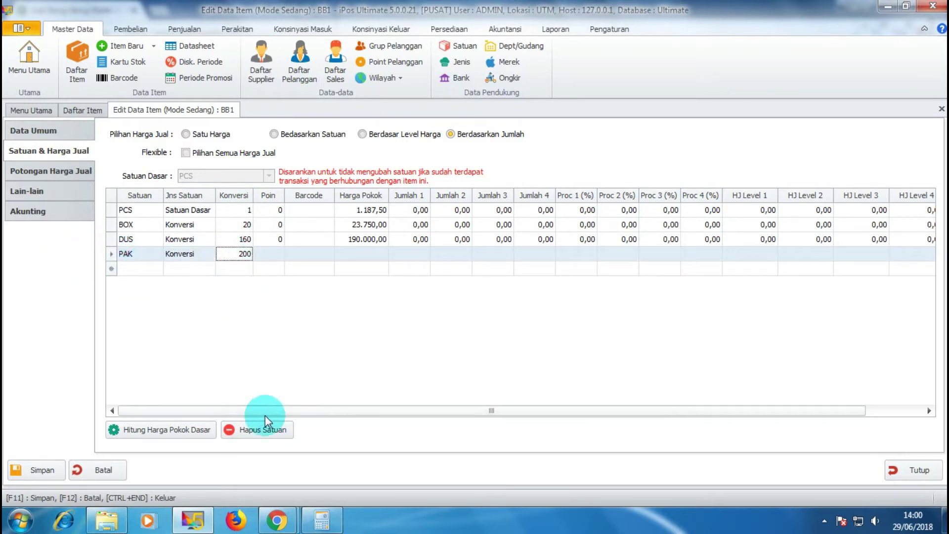
{"action": "left_click", "coordinate": [258, 428]}
{"action": "left_click", "coordinate": [476, 309]}
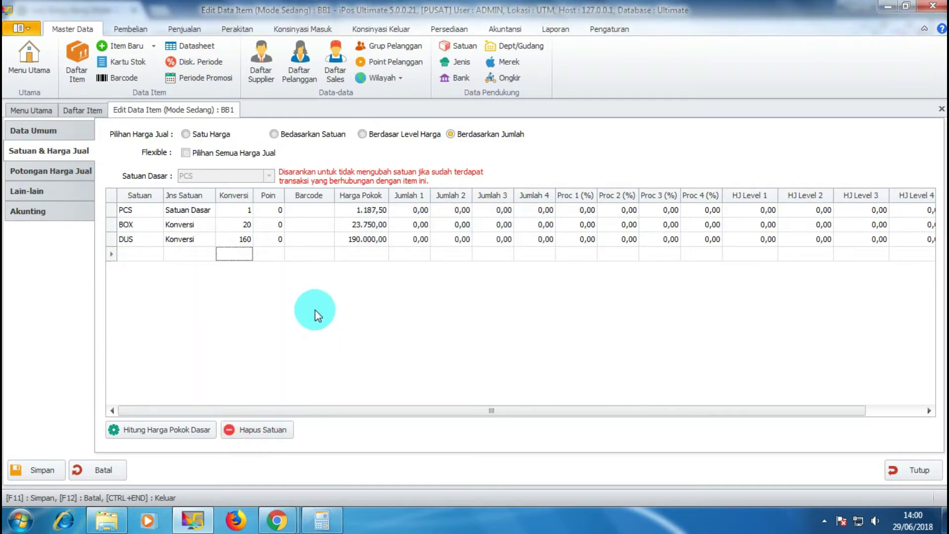
Switch the selling price option to Bedasarkan Satuan and review the Harga Jual of PCS, BOX and DUS
{"action": "left_click", "coordinate": [290, 140]}
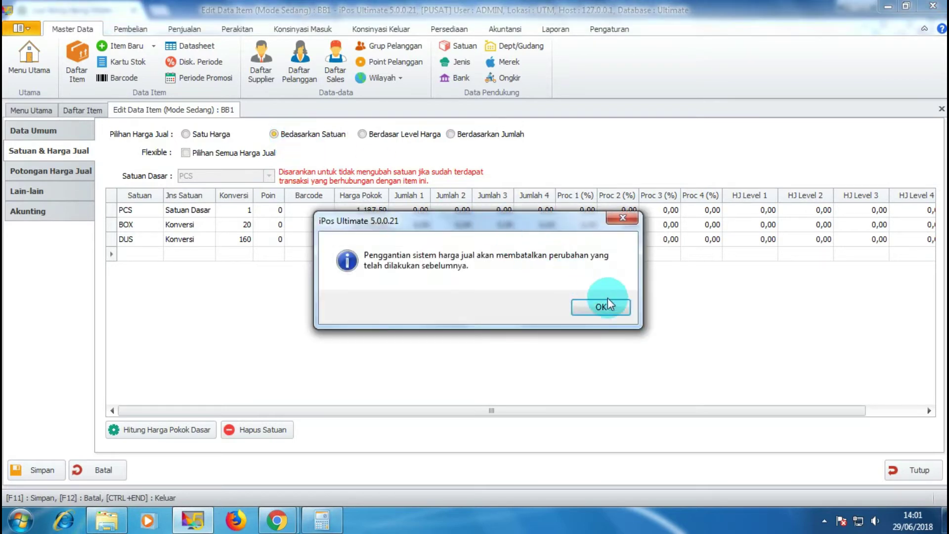
{"action": "left_click", "coordinate": [608, 304]}
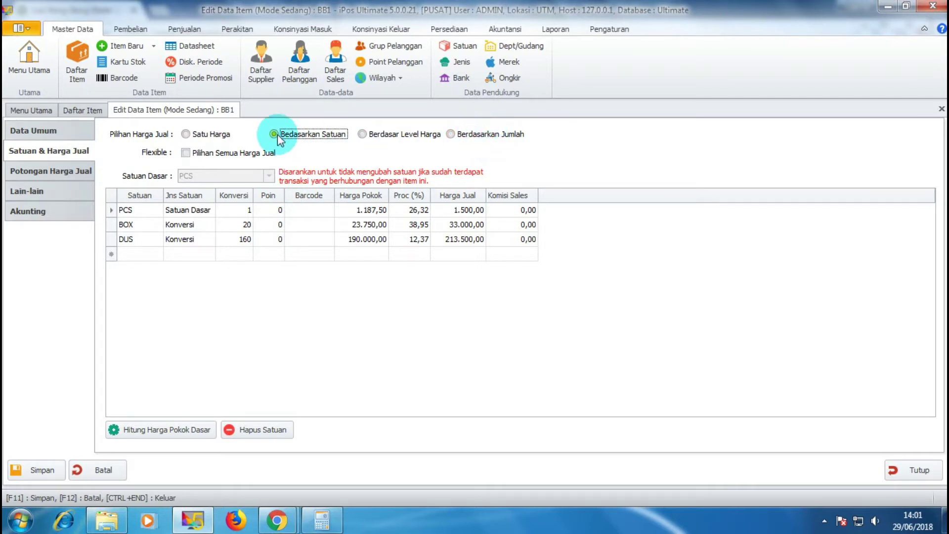
{"action": "left_click", "coordinate": [455, 210]}
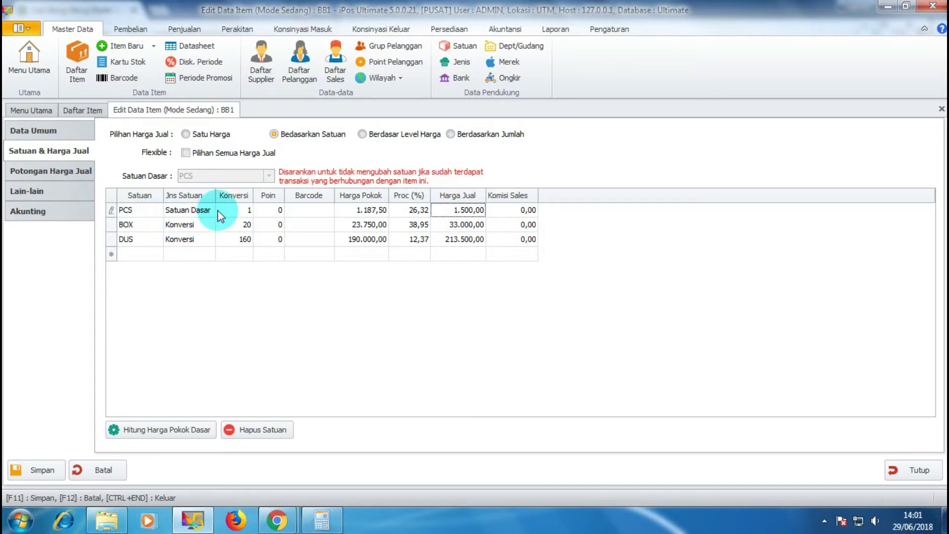
{"action": "double_click", "coordinate": [462, 210]}
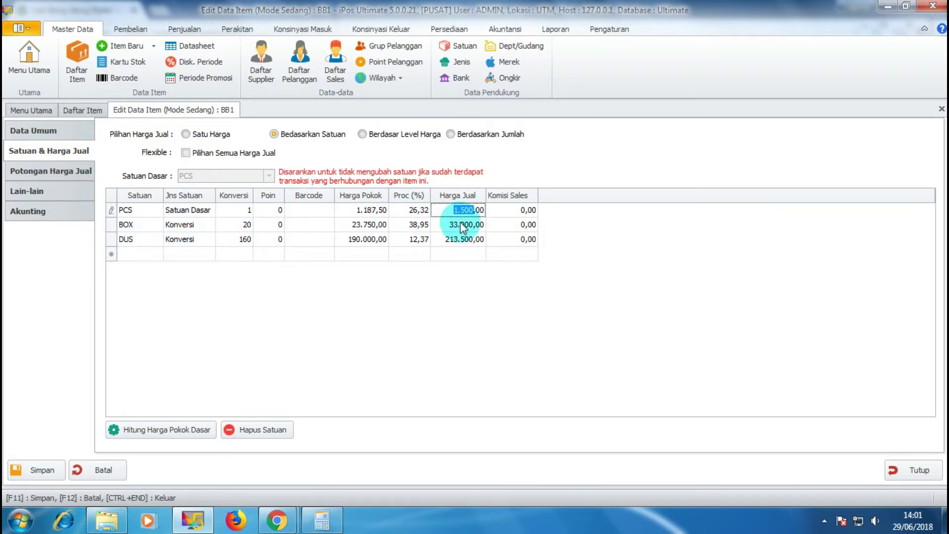
{"action": "left_click", "coordinate": [447, 226]}
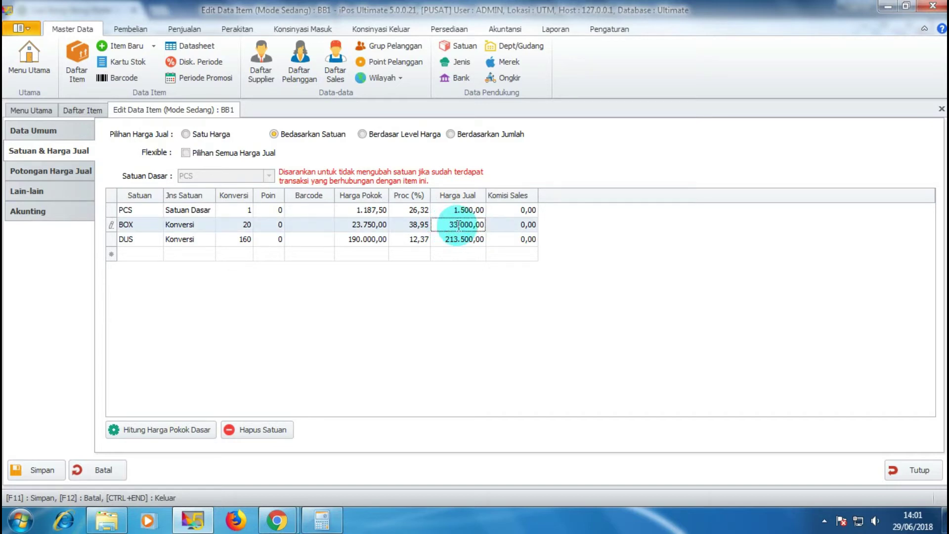
{"action": "left_click", "coordinate": [459, 239]}
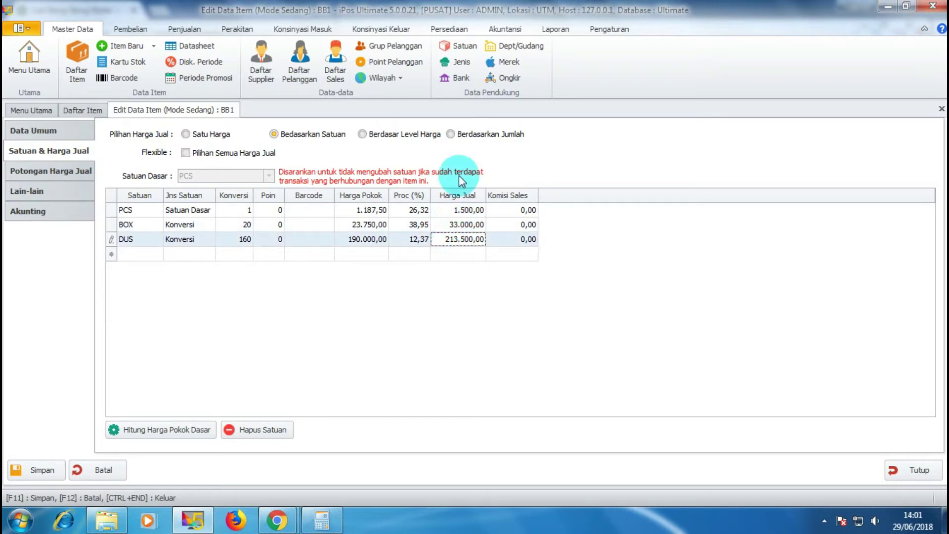
Compare the unit price tables of the Berdasarkan Jumlah and Bedasarkan Satuan options
{"action": "left_click", "coordinate": [451, 134]}
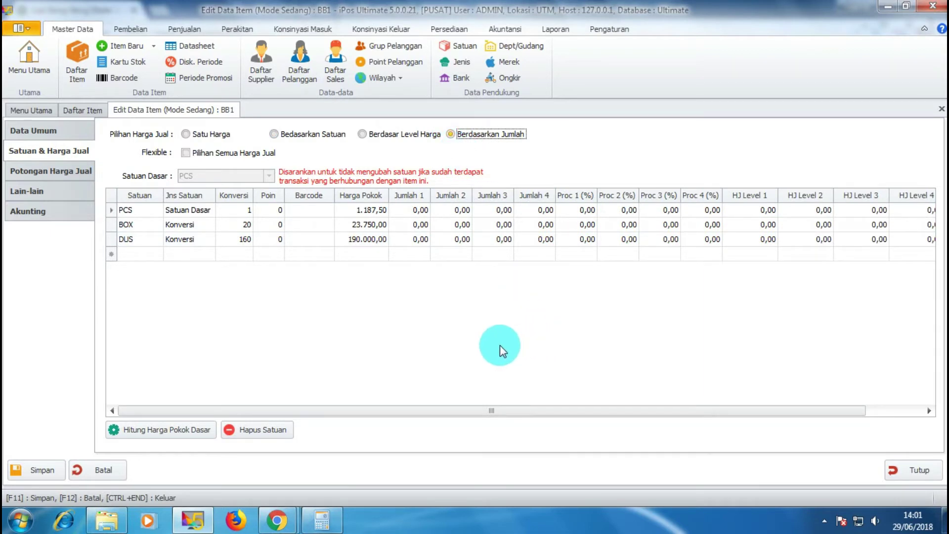
{"action": "left_click", "coordinate": [365, 211]}
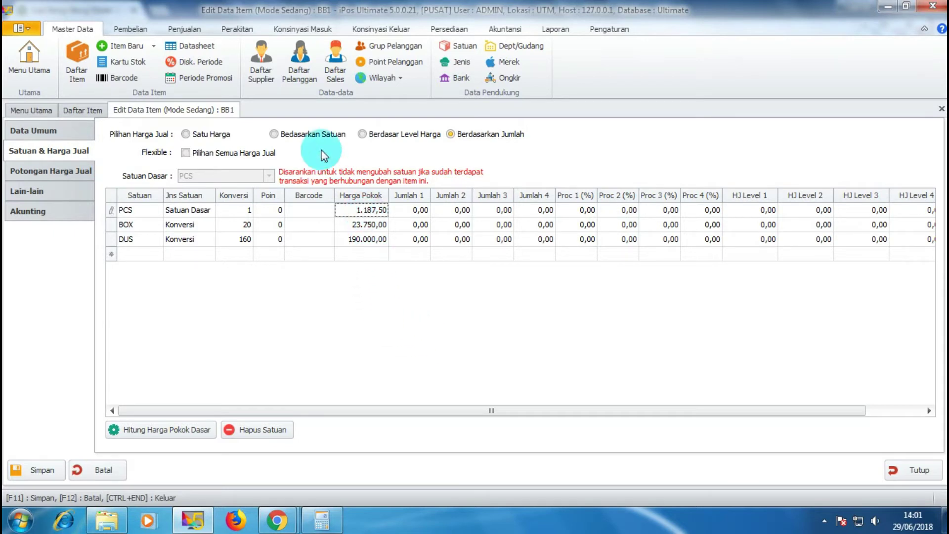
{"action": "left_click", "coordinate": [307, 134]}
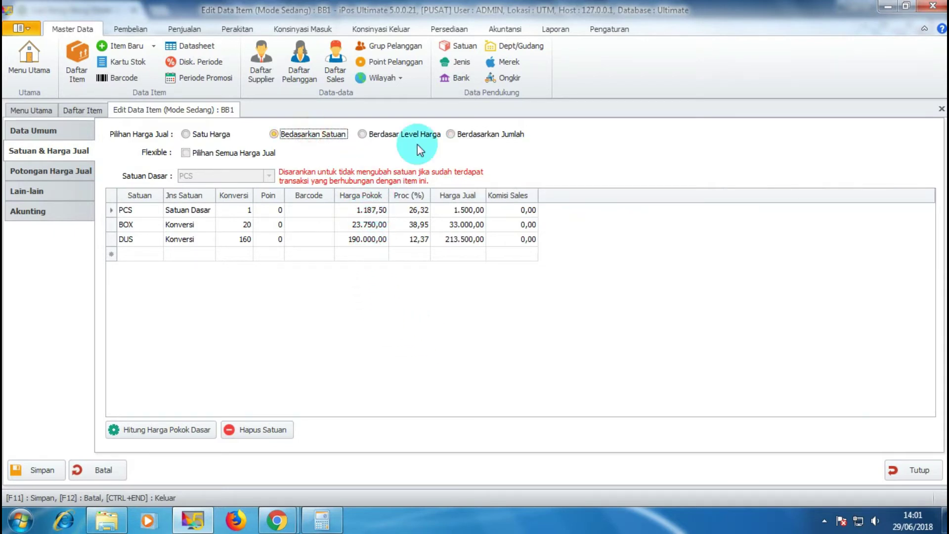
{"action": "left_click", "coordinate": [461, 141]}
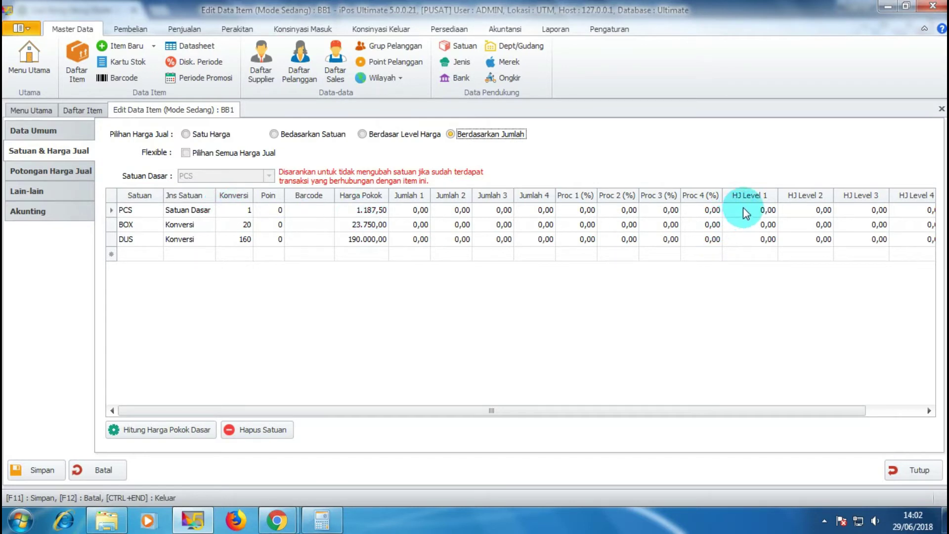
{"action": "left_click", "coordinate": [285, 133]}
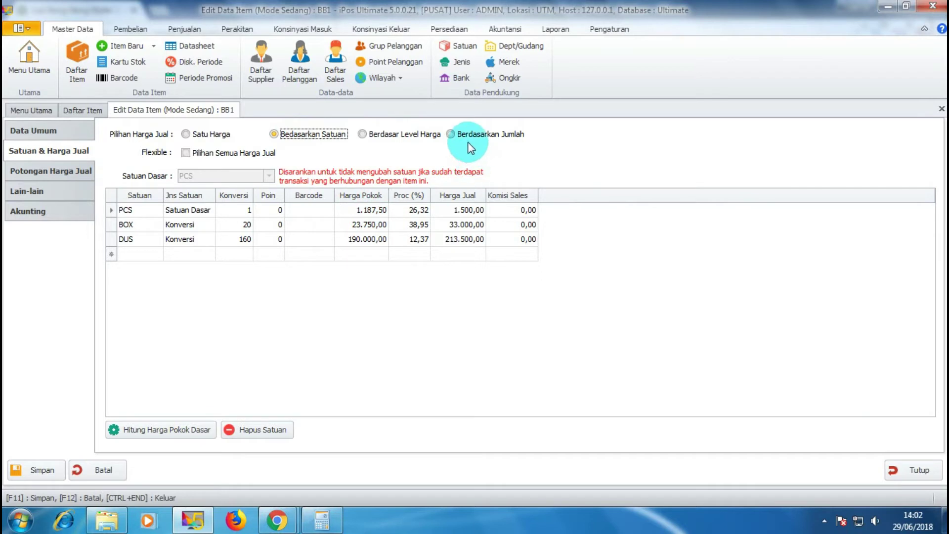
Try HJ Level 1 prices of 1500 for PCS and 33000 for BOX under Berdasarkan Jumlah, and return to Bedasarkan Satuan
{"action": "left_click", "coordinate": [451, 135]}
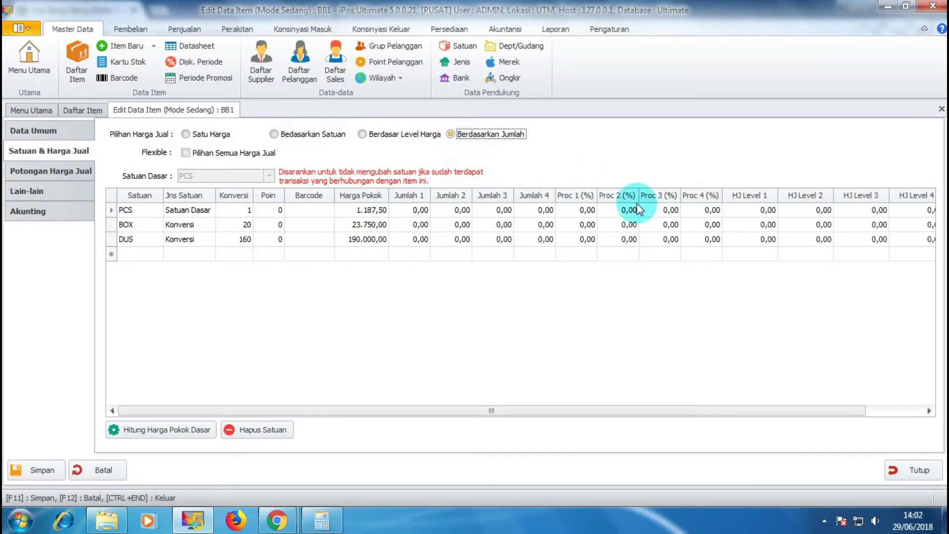
{"action": "left_click", "coordinate": [745, 210]}
{"action": "type", "text": "1500"}
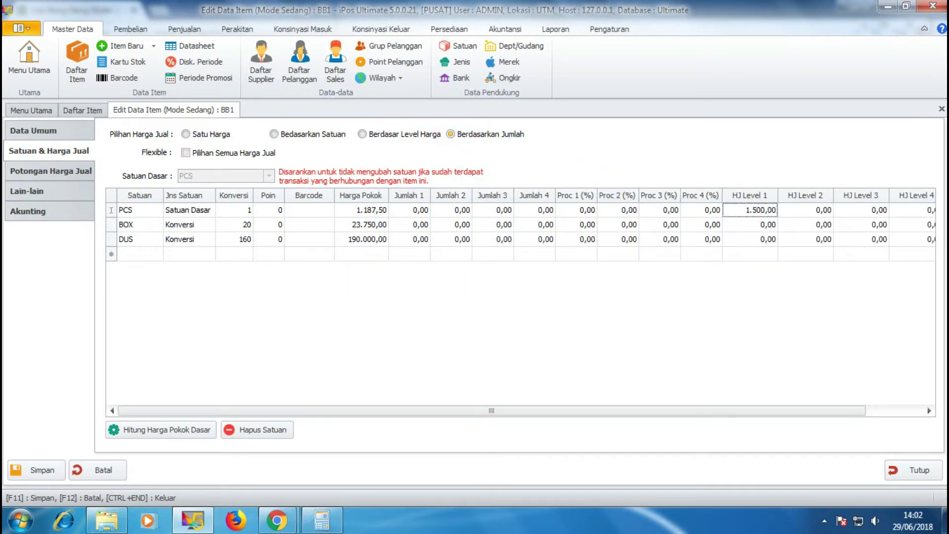
{"action": "left_click", "coordinate": [757, 225]}
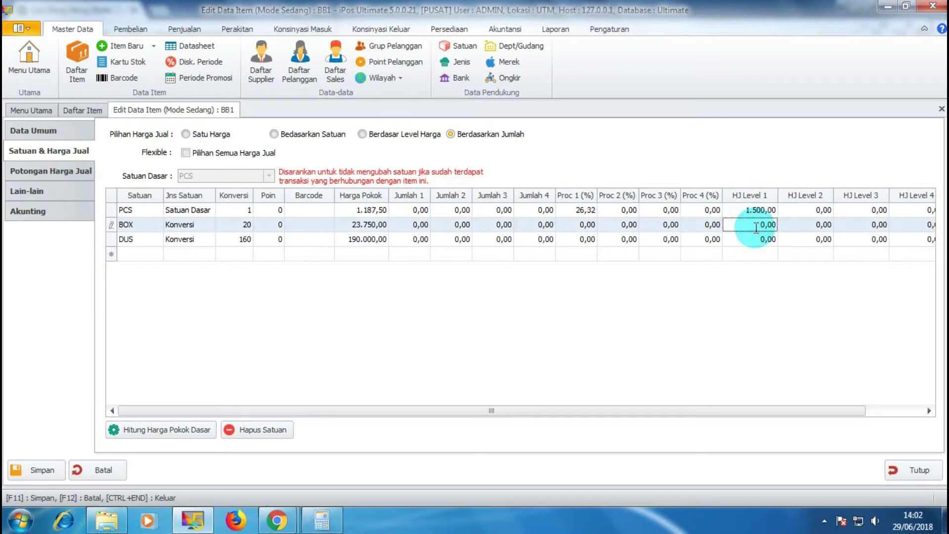
{"action": "type", "text": "33000"}
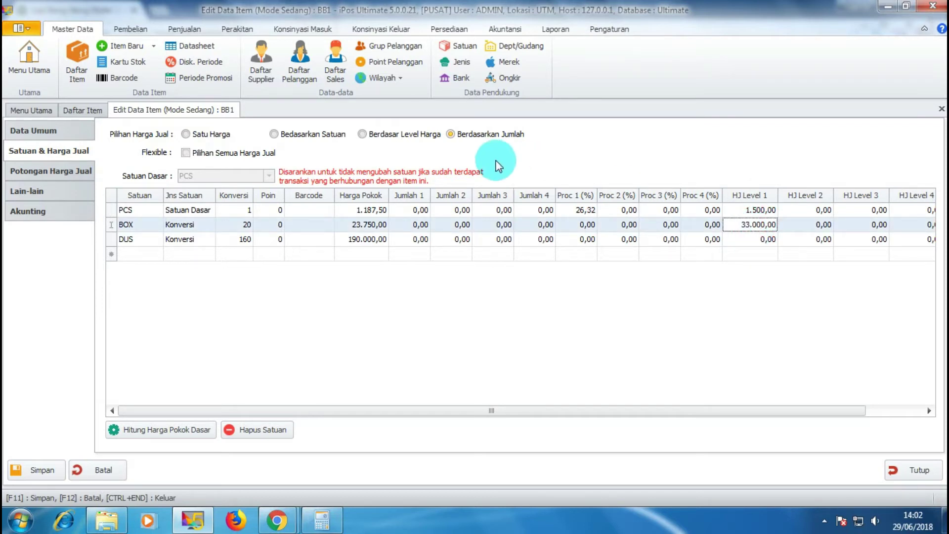
{"action": "left_click", "coordinate": [283, 133]}
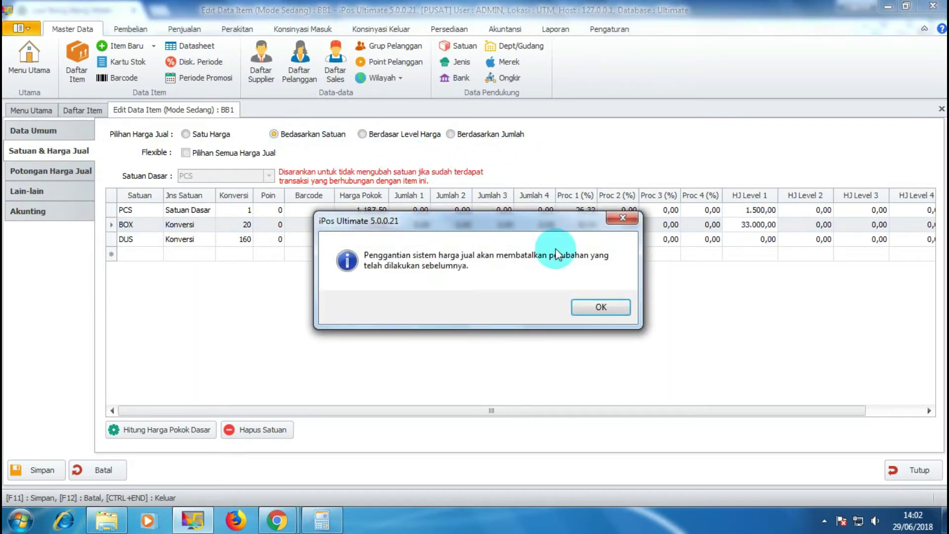
{"action": "left_click", "coordinate": [606, 308]}
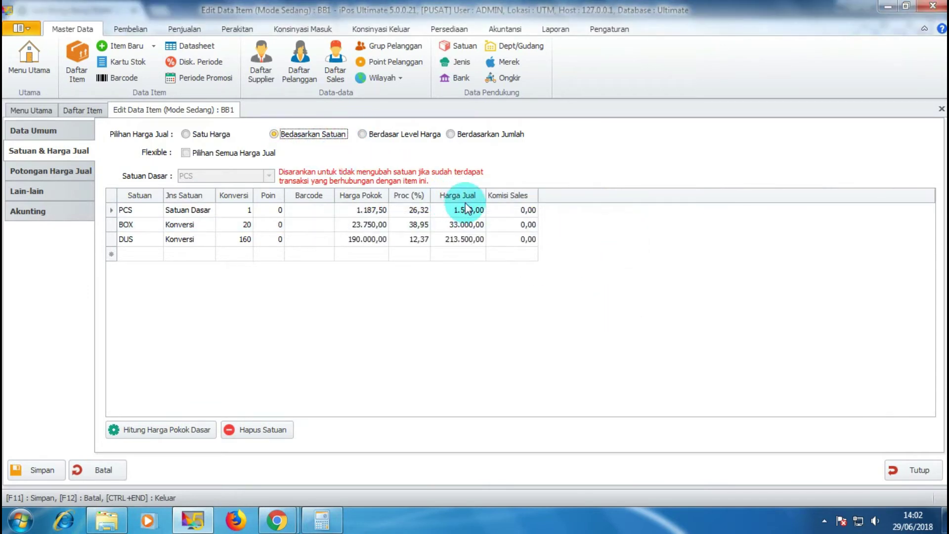
Under the Berdasarkan Jumlah option, set the HJ Level 1 price to 213500 for DUS and 33000 for BOX
{"action": "left_click", "coordinate": [457, 136]}
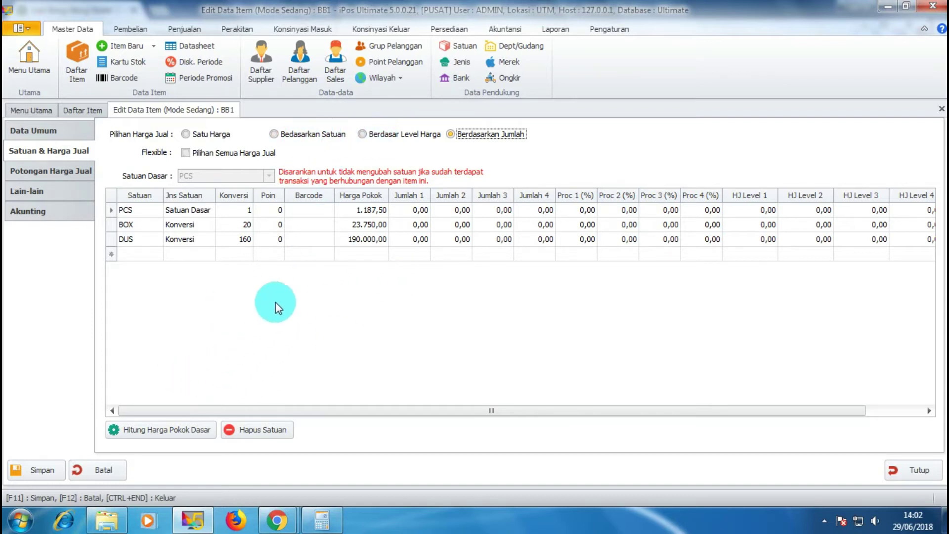
{"action": "left_click", "coordinate": [754, 208]}
{"action": "left_click", "coordinate": [757, 239]}
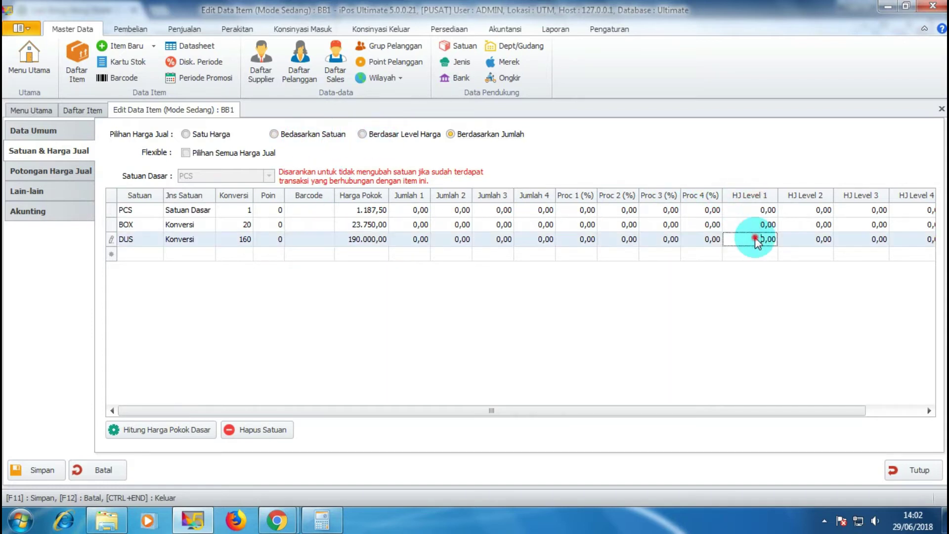
{"action": "type", "text": "210"}
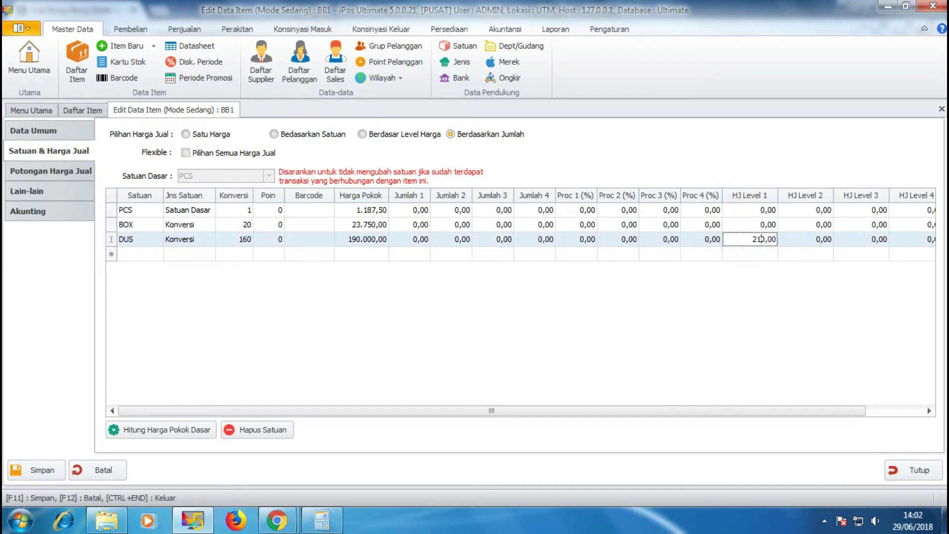
{"action": "type", "text": "3500"}
{"action": "left_click", "coordinate": [761, 224]}
{"action": "type", "text": "33.00"}
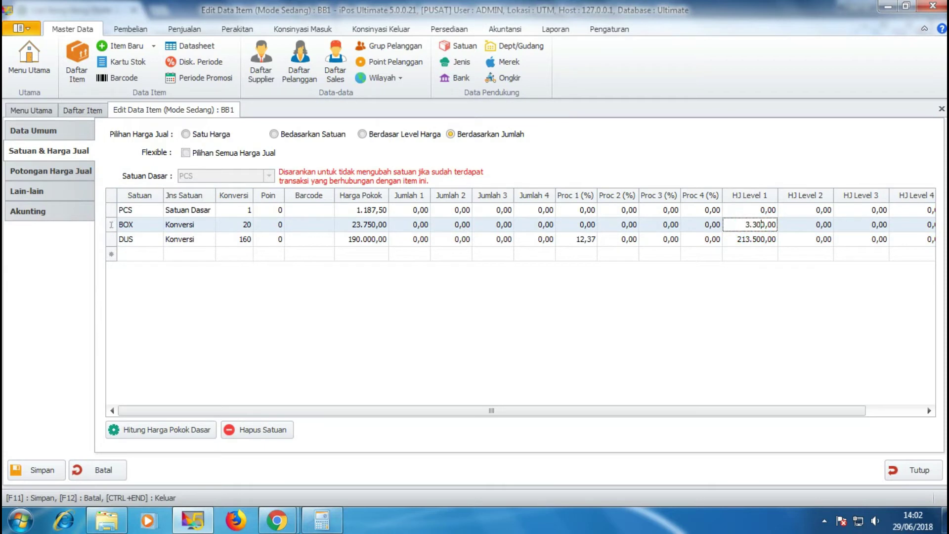
{"action": "type", "text": "0"}
Set the HJ Level 1 price of the PCS unit to 1500
{"action": "left_click", "coordinate": [761, 210]}
{"action": "type", "text": "50"}
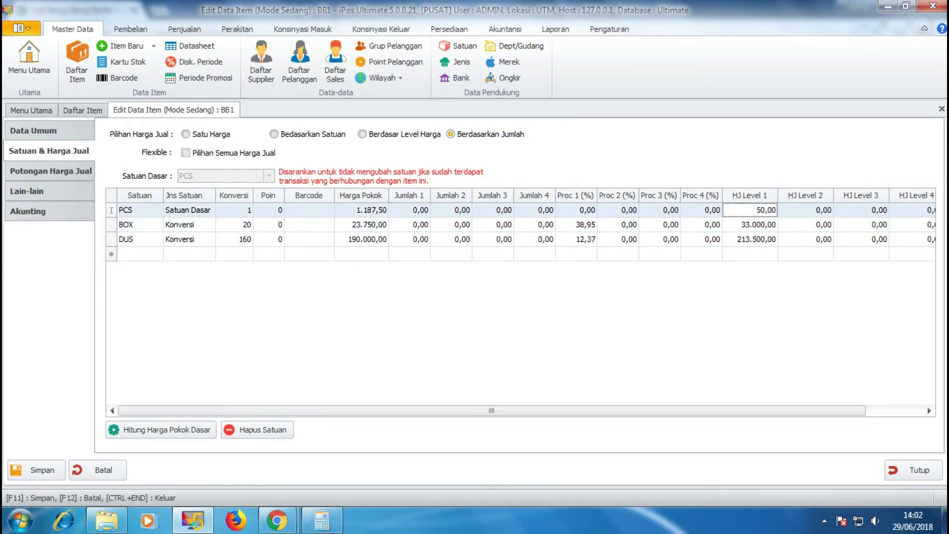
{"action": "type", "text": "0"}
{"action": "key", "text": "BackSpace"}
{"action": "key", "text": "BackSpace"}
{"action": "key", "text": "BackSpace"}
{"action": "type", "text": "500"}
{"action": "left_click", "coordinate": [756, 212]}
{"action": "left_click", "coordinate": [691, 318]}
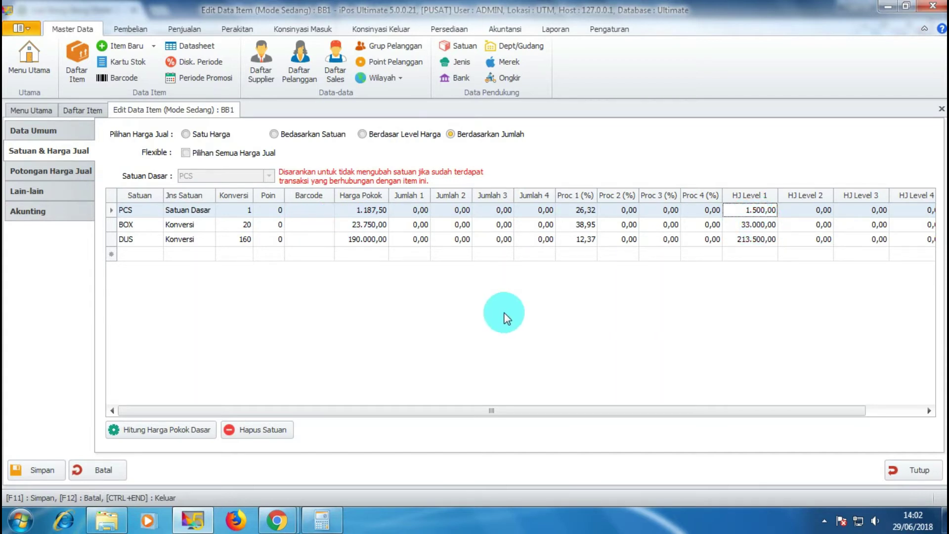
Set the PCS quantity limits to 10 for Jumlah 1 and 50 for Jumlah 2
{"action": "left_click", "coordinate": [409, 212]}
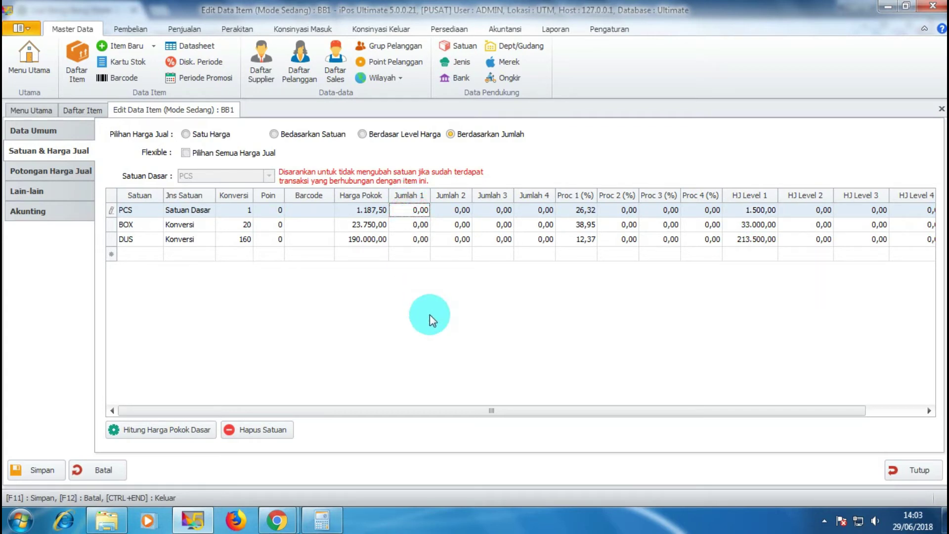
{"action": "type", "text": "1"}
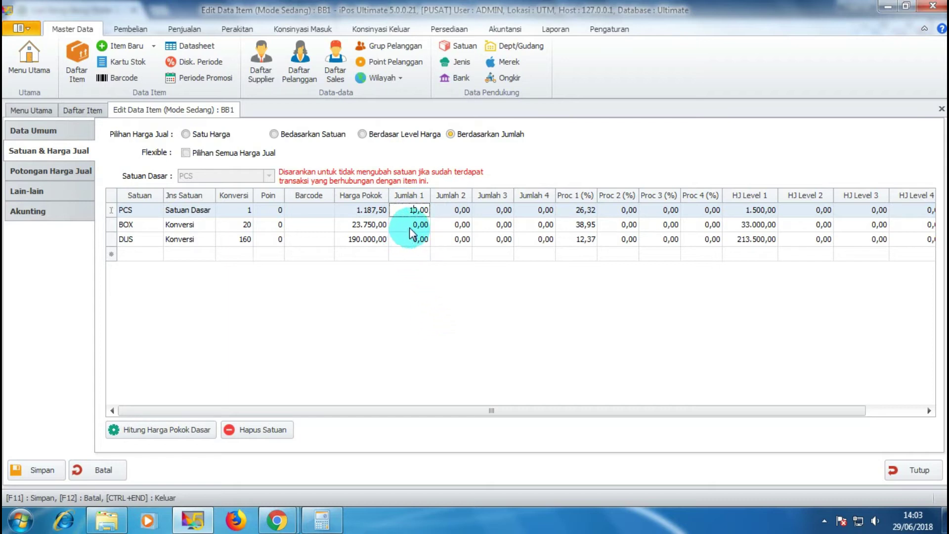
{"action": "left_click", "coordinate": [541, 346]}
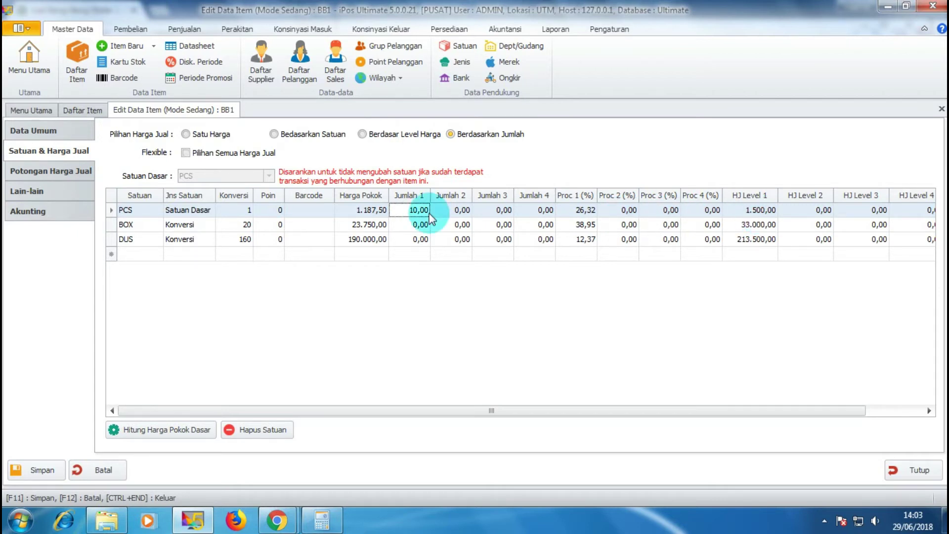
{"action": "left_click", "coordinate": [450, 211]}
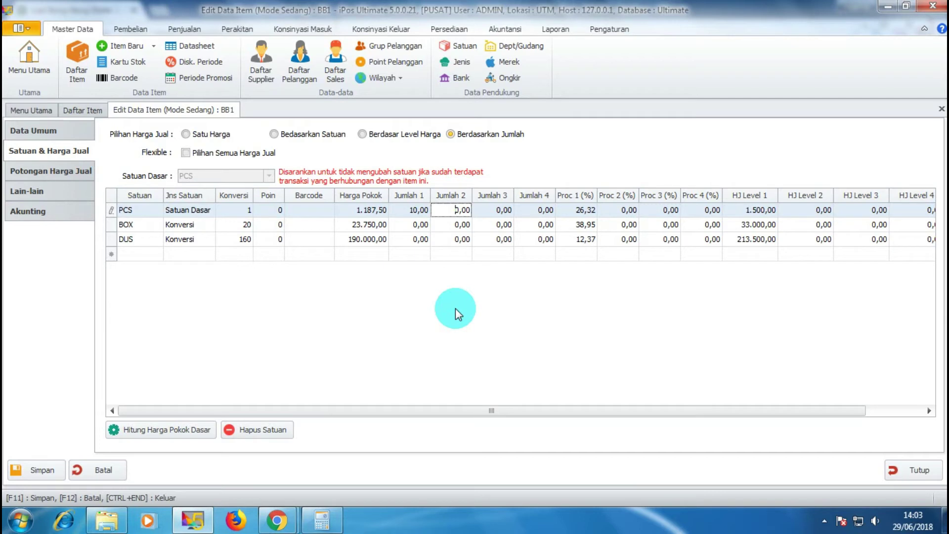
{"action": "type", "text": "50"}
{"action": "key", "text": "Delete"}
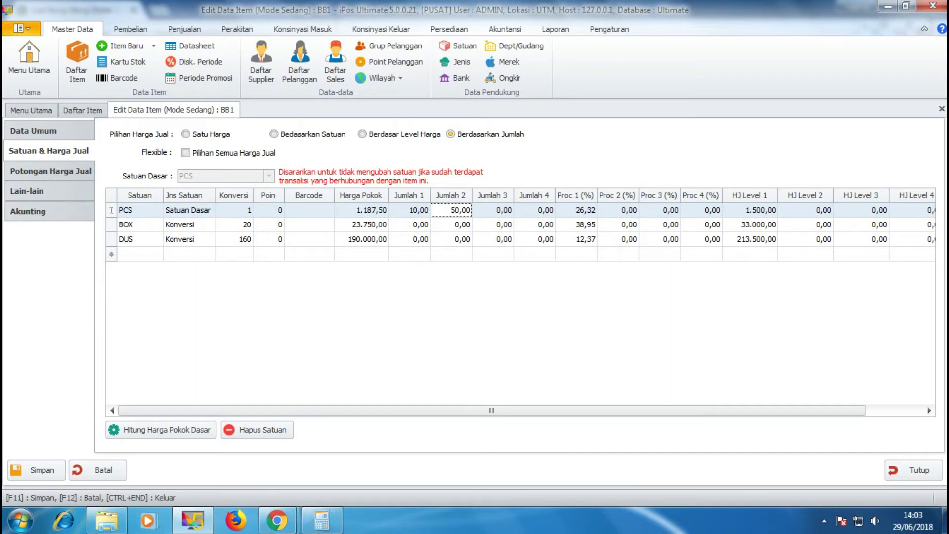
Set the HJ Level 2 price of the PCS unit to 1400
{"action": "left_click", "coordinate": [817, 210]}
{"action": "type", "text": "1.4"}
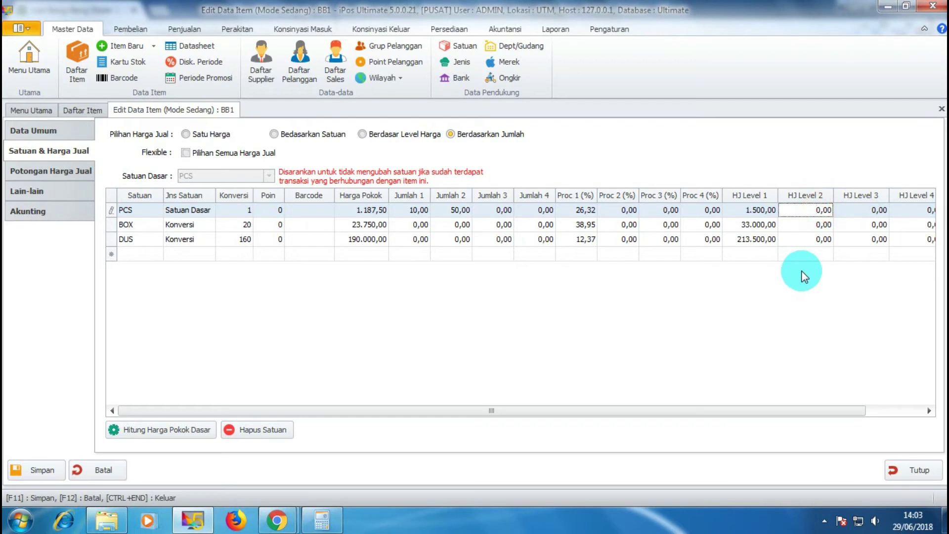
{"action": "type", "text": "00"}
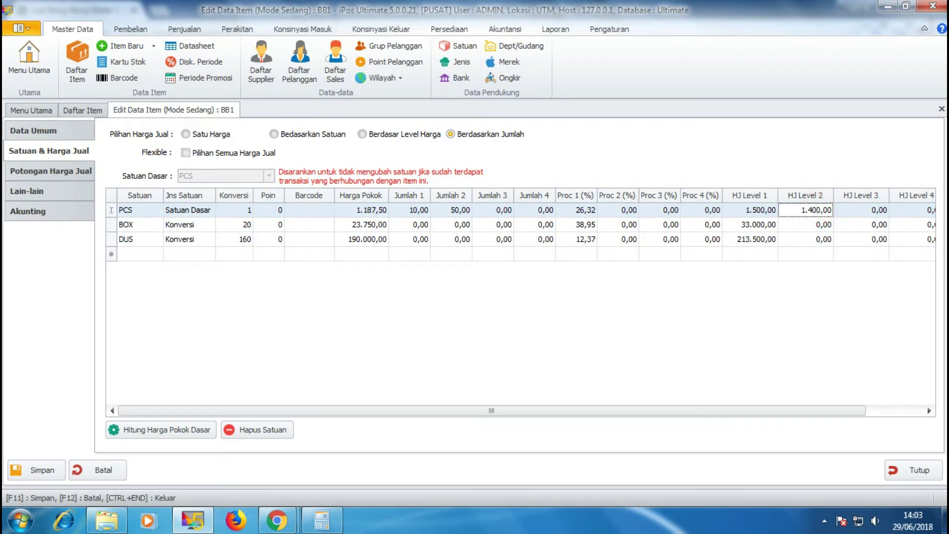
{"action": "left_click", "coordinate": [821, 310]}
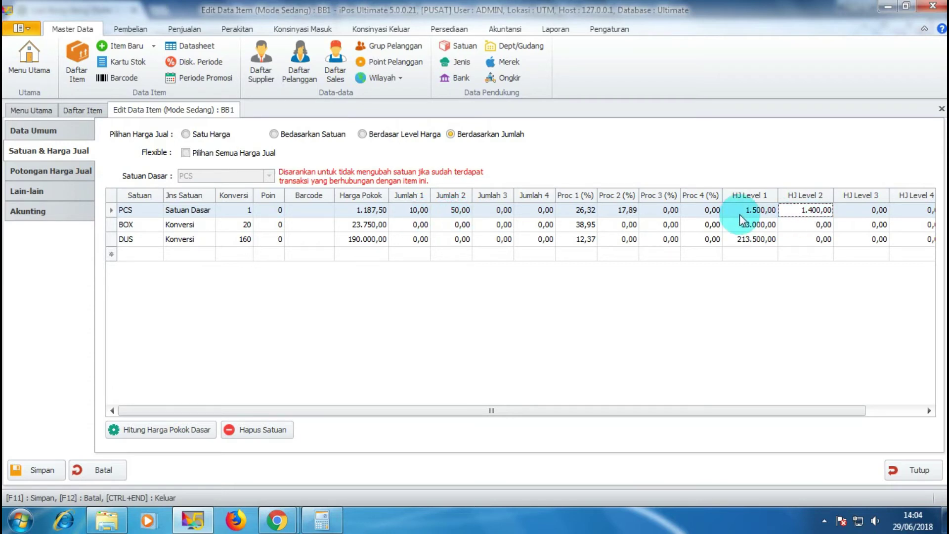
Set the PCS unit's Jumlah 3 quantity limit to 100 and its HJ Level 3 price to 1300
{"action": "left_click", "coordinate": [494, 210]}
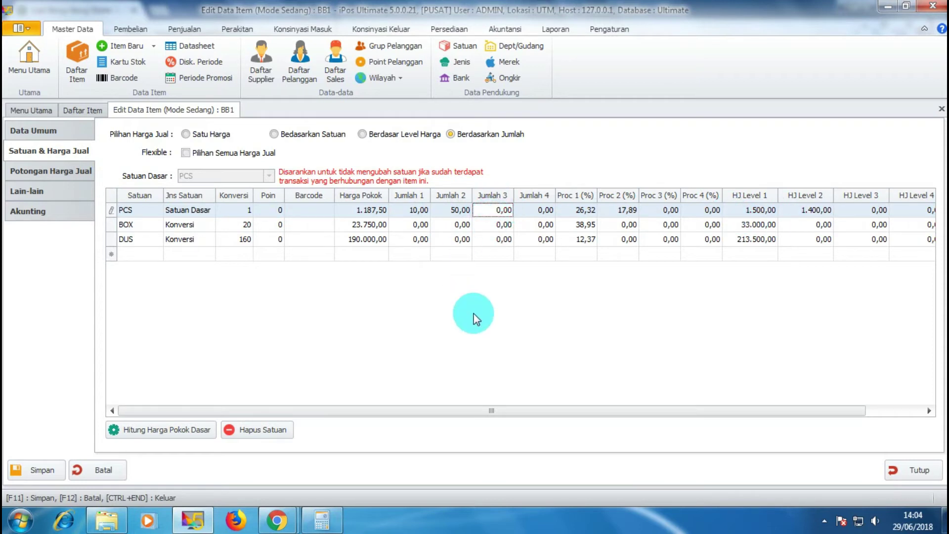
{"action": "type", "text": "10"}
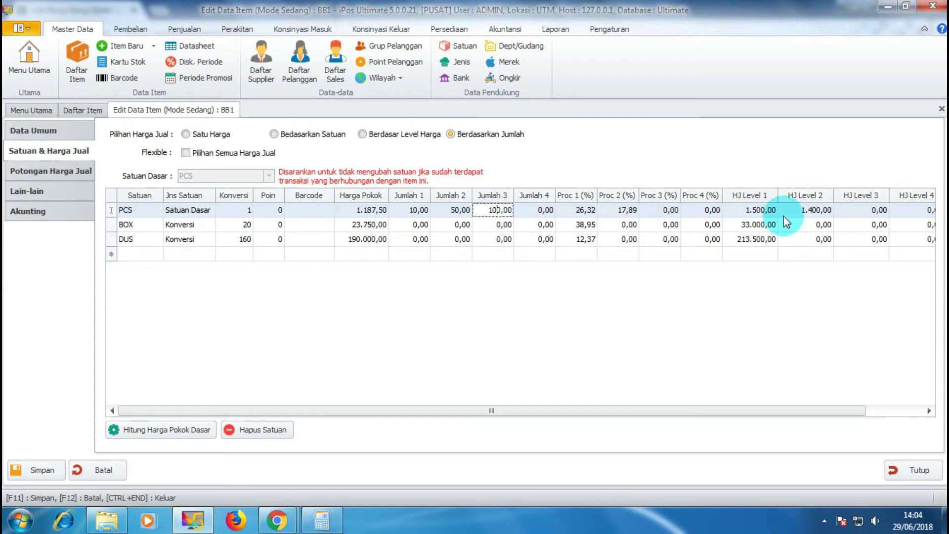
{"action": "left_click", "coordinate": [860, 210]}
{"action": "type", "text": "10"}
{"action": "type", "text": "30"}
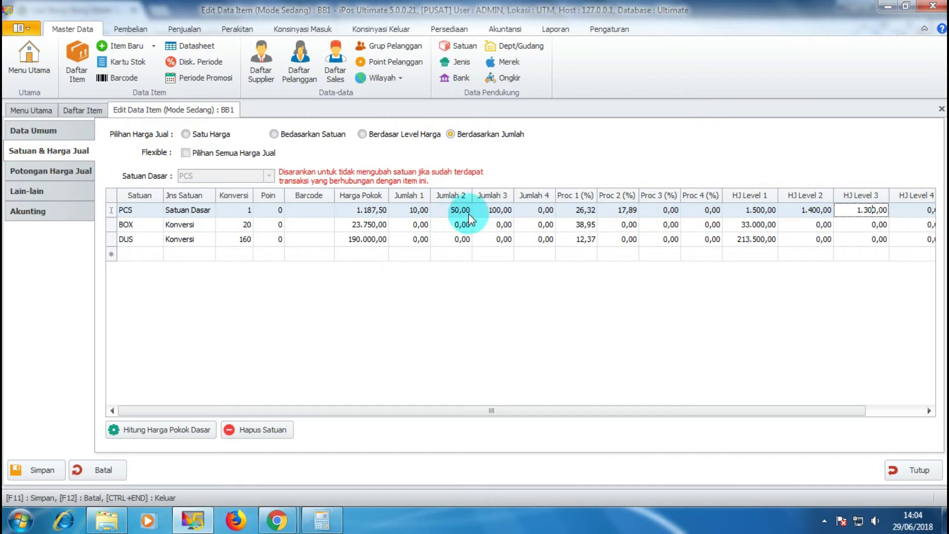
{"action": "left_click", "coordinate": [850, 211]}
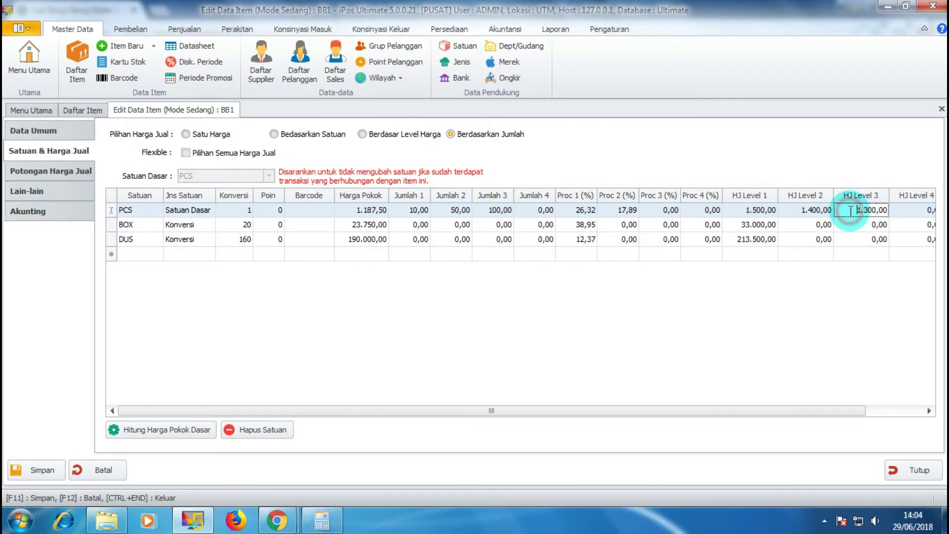
Set the Jumlah 4 quantity limit of the PCS unit to 1000
{"action": "left_click", "coordinate": [535, 210]}
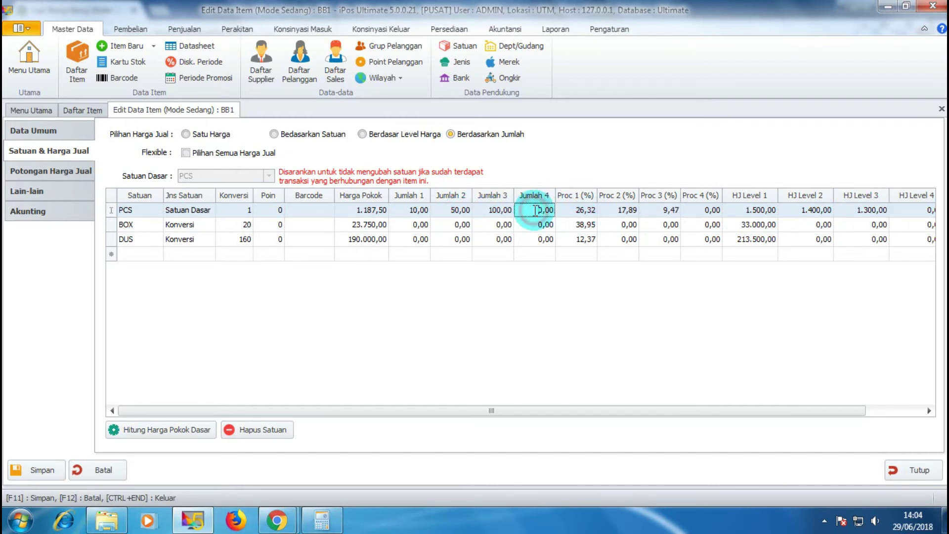
{"action": "left_click", "coordinate": [534, 271]}
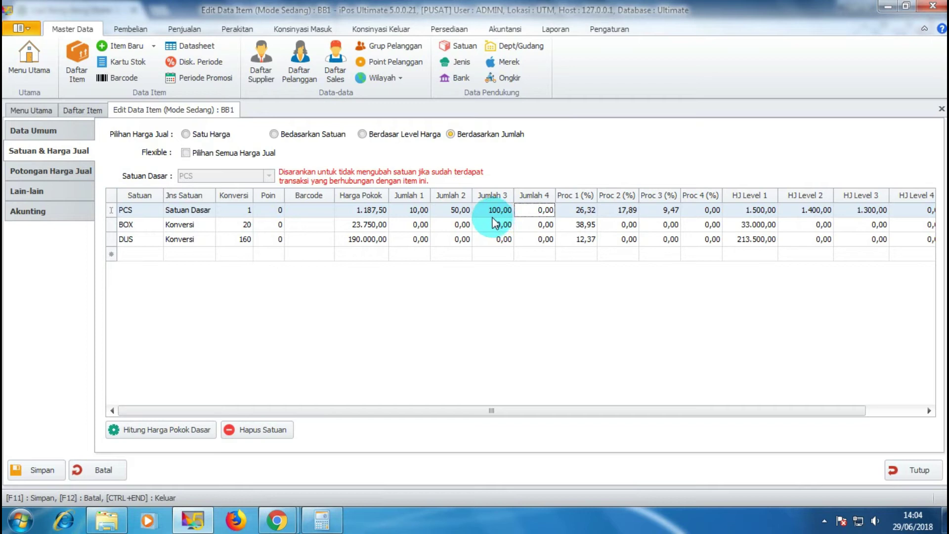
{"action": "type", "text": "10.0"}
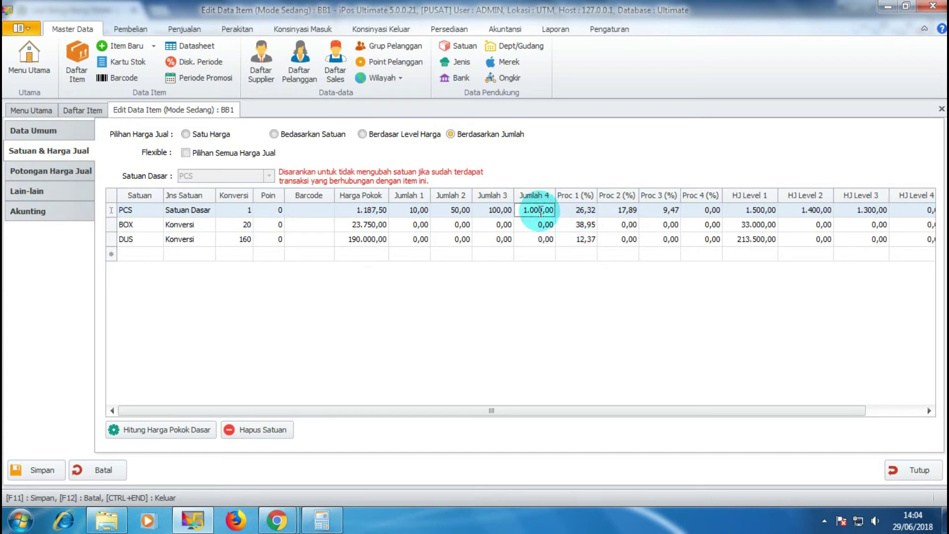
{"action": "type", "text": "0"}
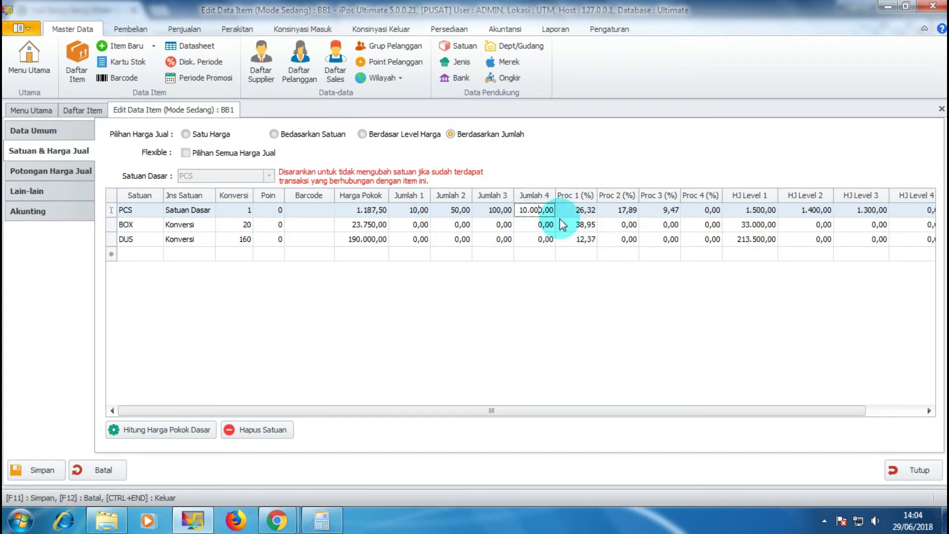
{"action": "key", "text": "BackSpace"}
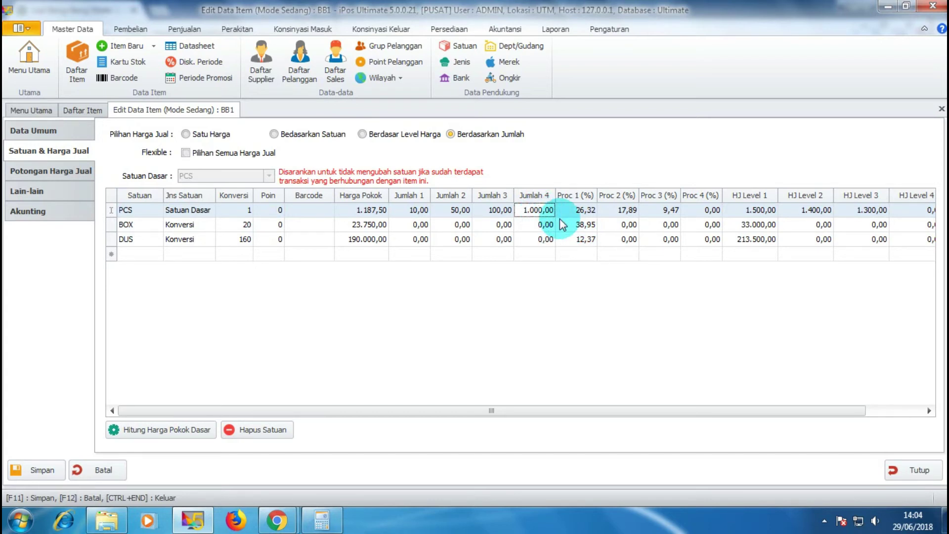
Set the HJ Level 4 price of the PCS unit to 1200
{"action": "left_click", "coordinate": [925, 210]}
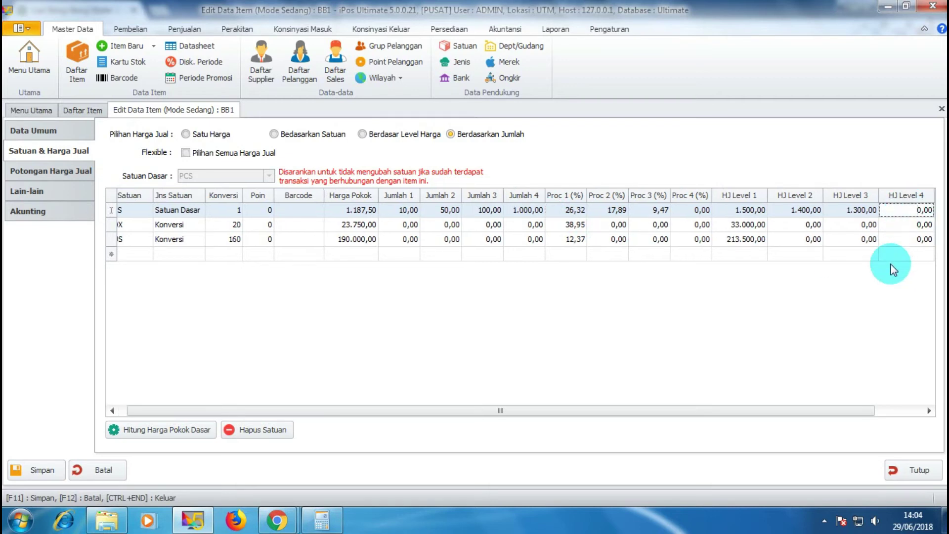
{"action": "type", "text": "10000"}
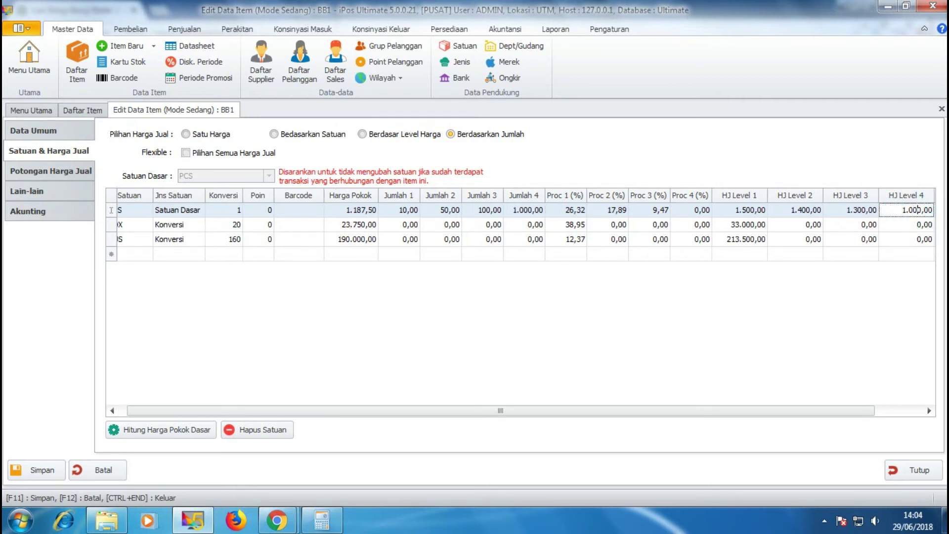
{"action": "key", "text": "BackSpace"}
{"action": "key", "text": "BackSpace"}
{"action": "key", "text": "BackSpace"}
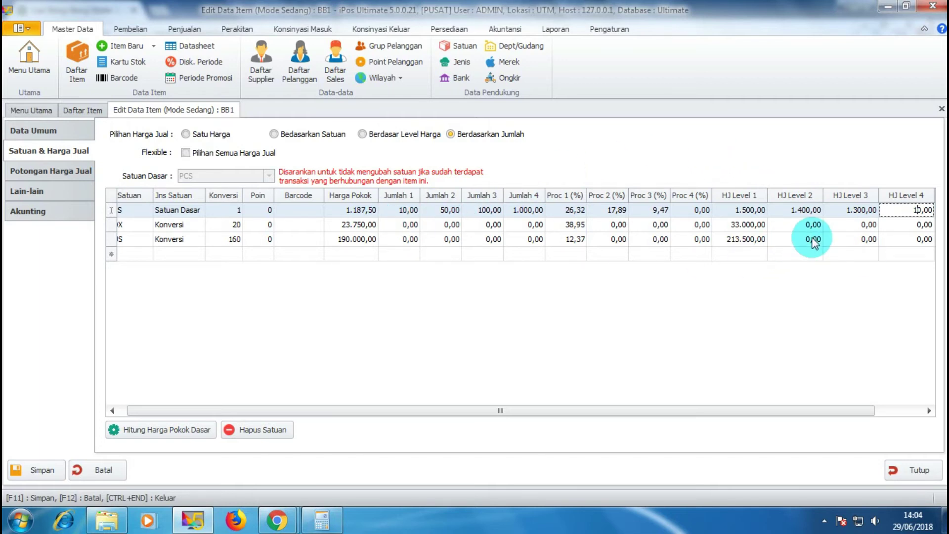
{"action": "type", "text": "20"}
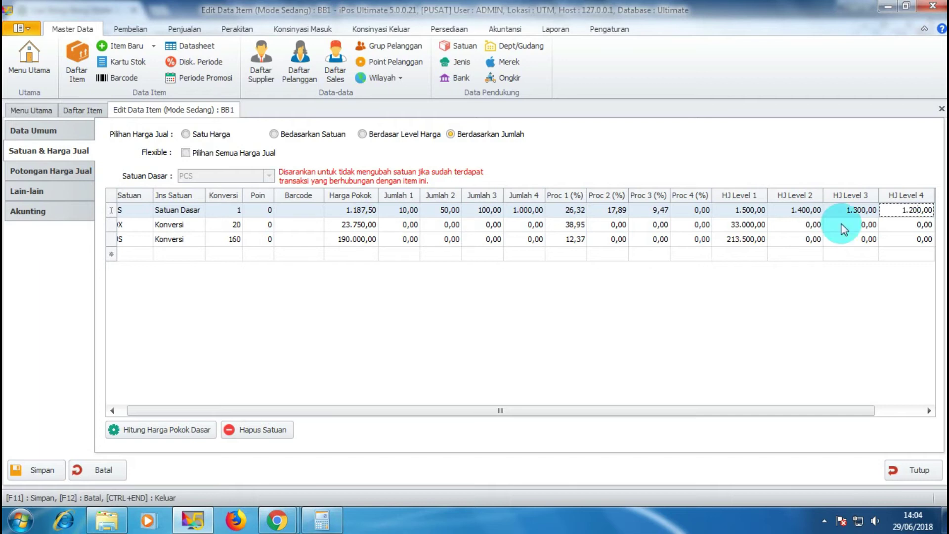
{"action": "left_click", "coordinate": [872, 303]}
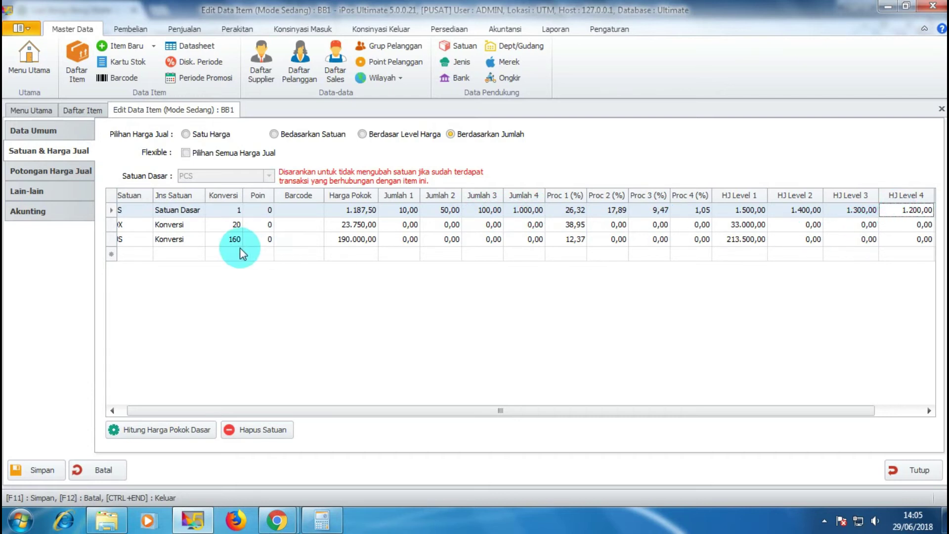
Set the BOX quantity limits to 5 for Jumlah 1, 20 for Jumlah 2, 50 for Jumlah 3 and 100 for Jumlah 4
{"action": "scroll", "coordinate": [405, 413], "scroll_direction": "left", "scroll_amount": 1}
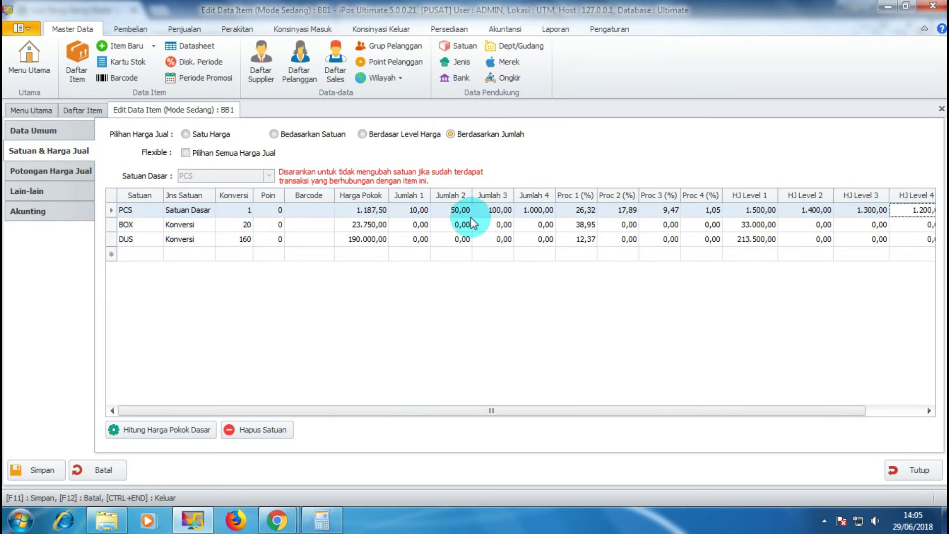
{"action": "left_click", "coordinate": [410, 225]}
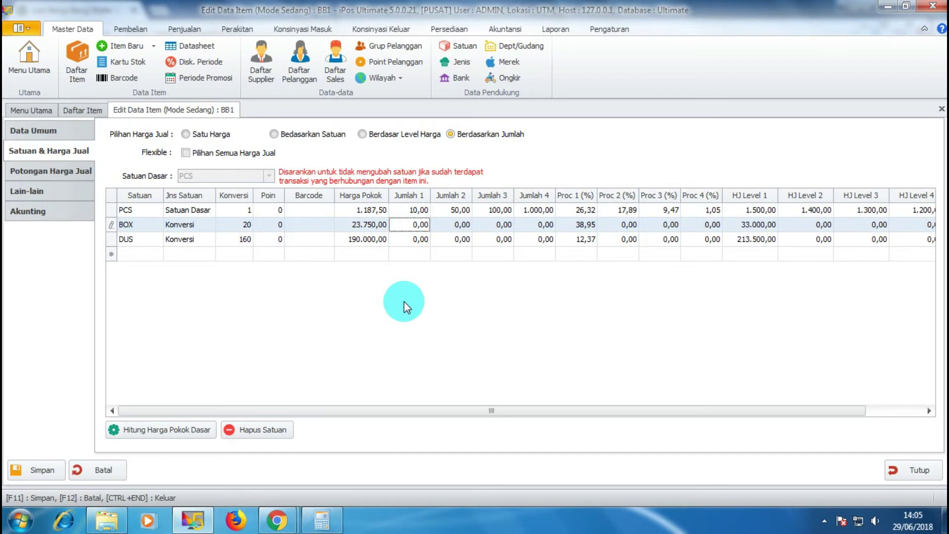
{"action": "type", "text": "5"}
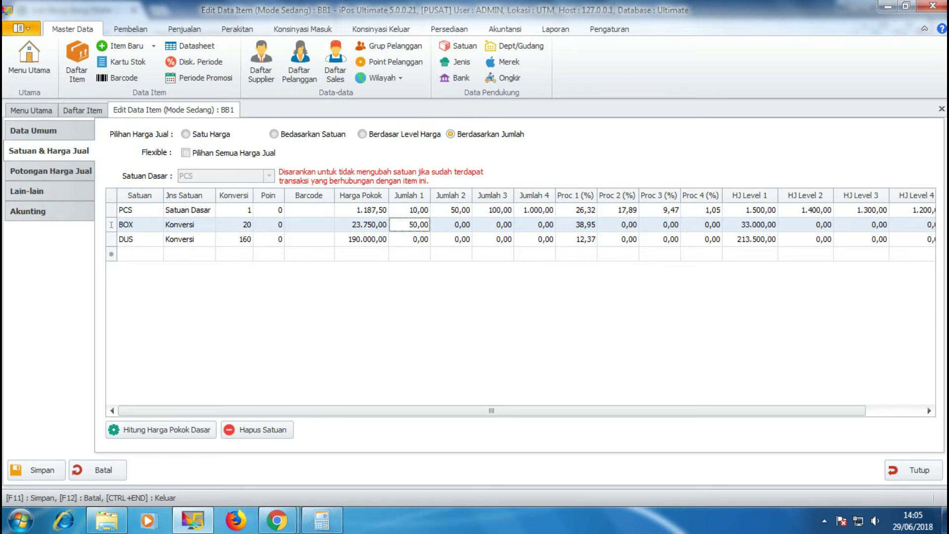
{"action": "key", "text": "Delete"}
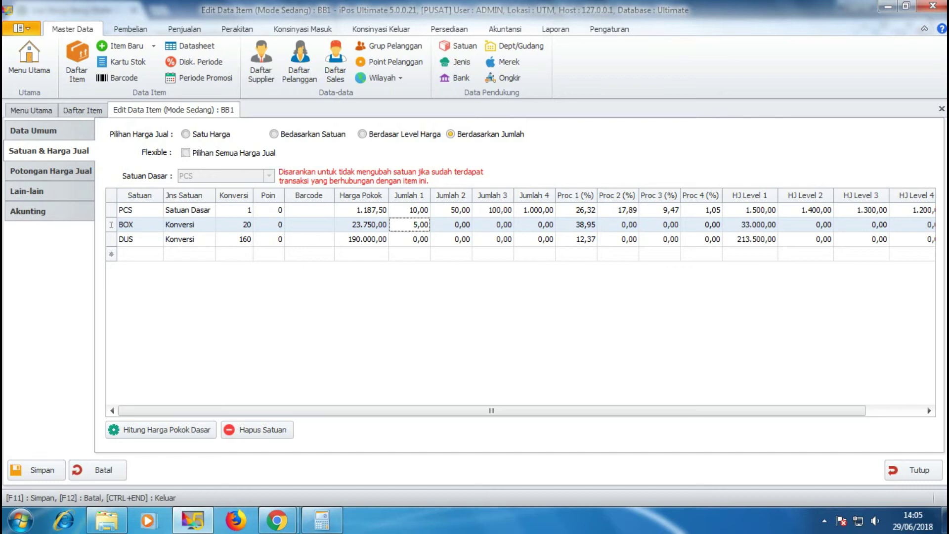
{"action": "left_click", "coordinate": [452, 226]}
{"action": "type", "text": "2"}
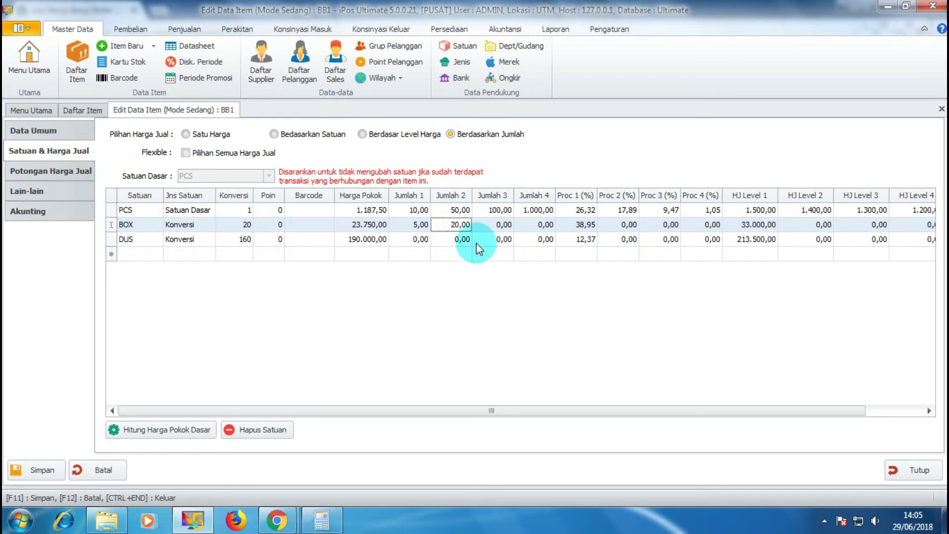
{"action": "left_click", "coordinate": [492, 225]}
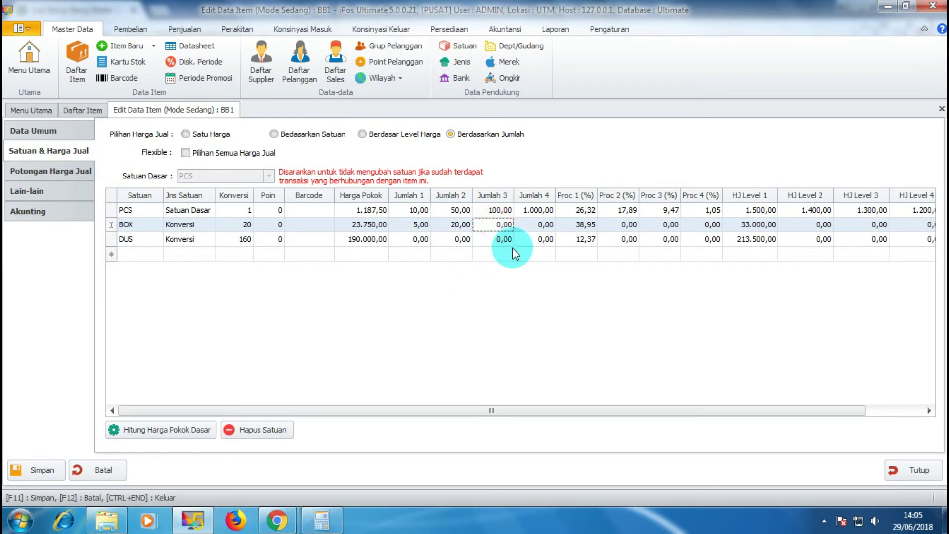
{"action": "type", "text": "5"}
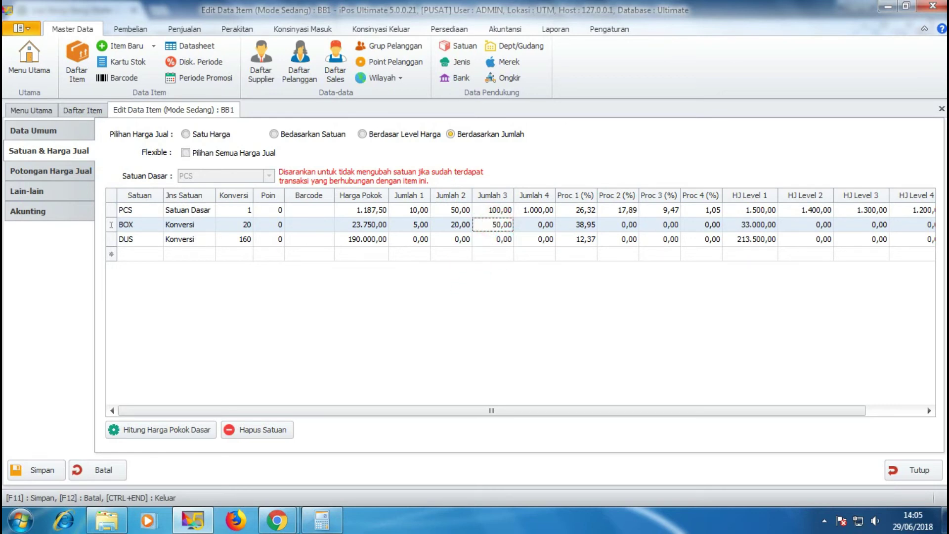
{"action": "left_click", "coordinate": [542, 222]}
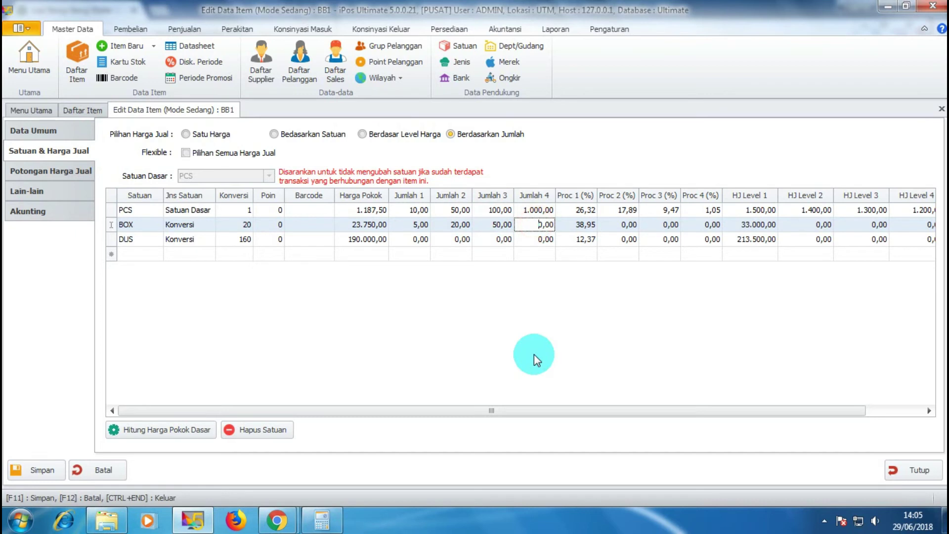
{"action": "type", "text": "10"}
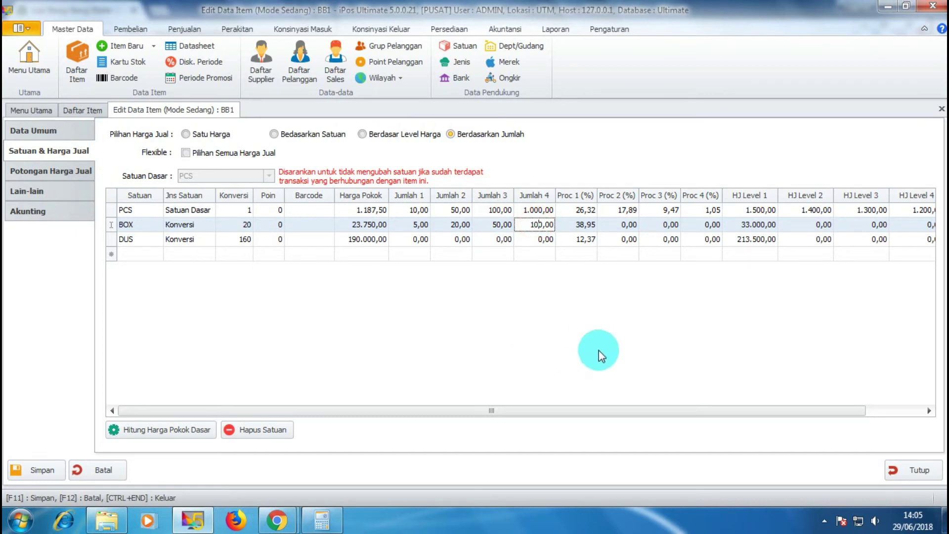
Set the DUS quantity limits to 5 for Jumlah 1, 20 for Jumlah 2, 50 for Jumlah 3 and 100 for Jumlah 4
{"action": "left_click", "coordinate": [410, 239]}
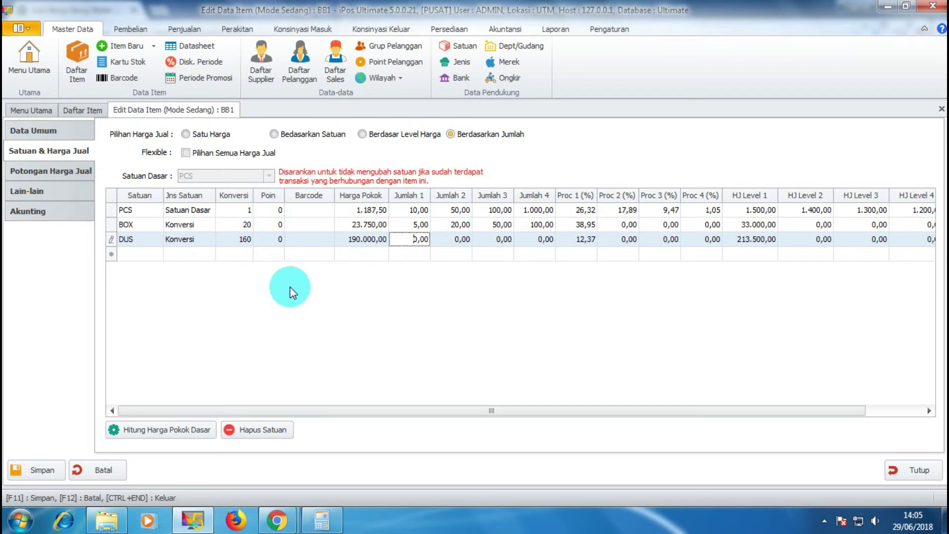
{"action": "type", "text": "50"}
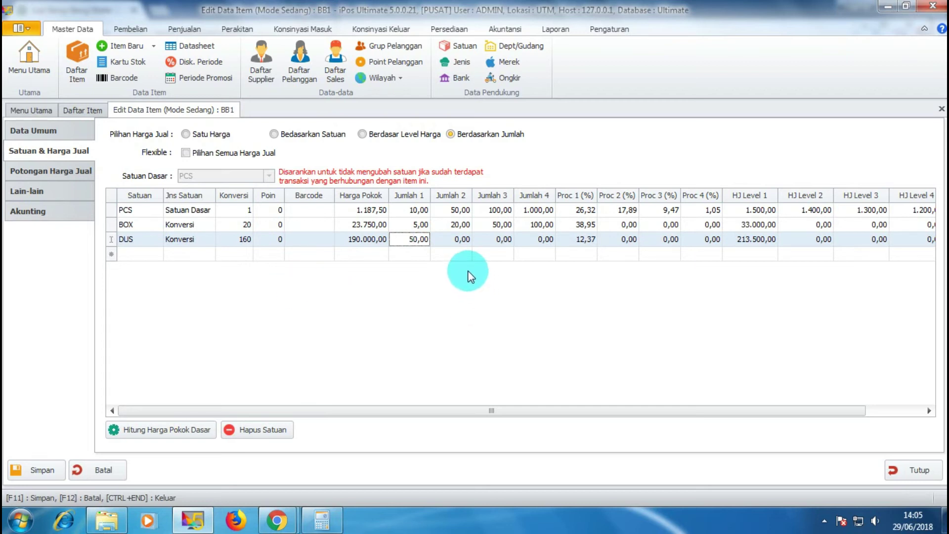
{"action": "key", "text": "Delete"}
{"action": "left_click", "coordinate": [450, 240]}
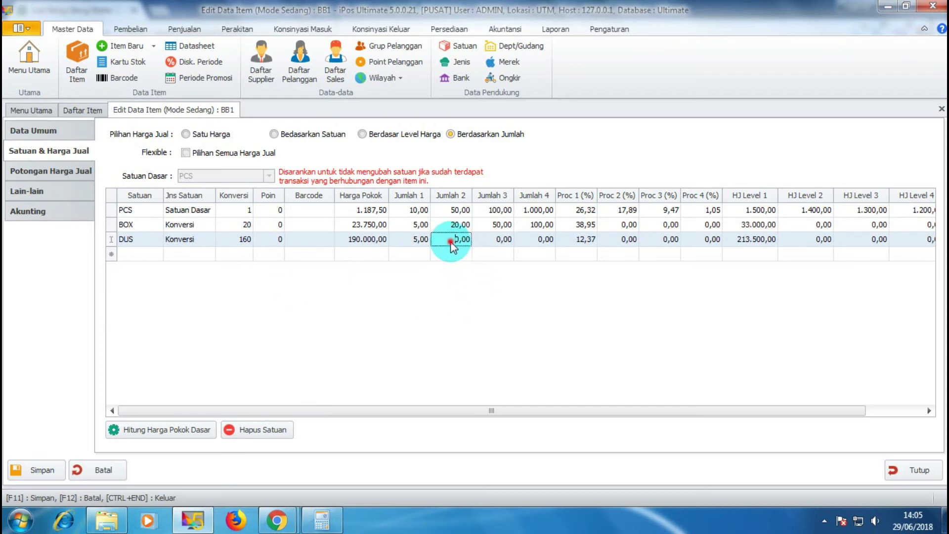
{"action": "type", "text": "2"}
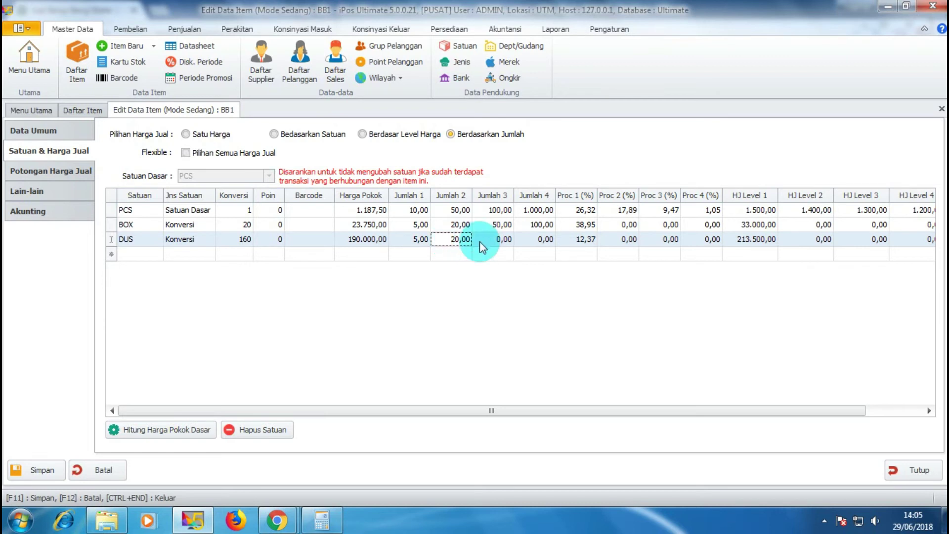
{"action": "left_click", "coordinate": [495, 239]}
{"action": "type", "text": "5"}
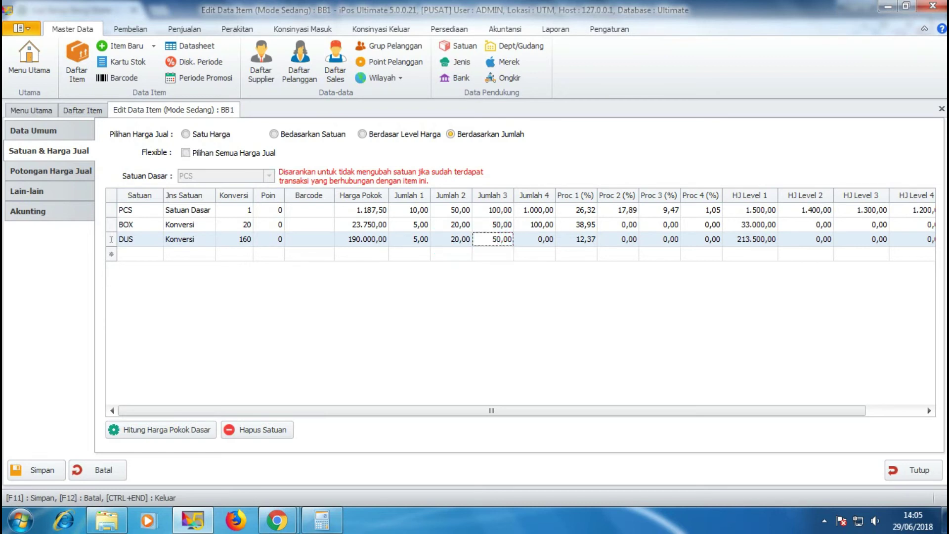
{"action": "left_click", "coordinate": [533, 243]}
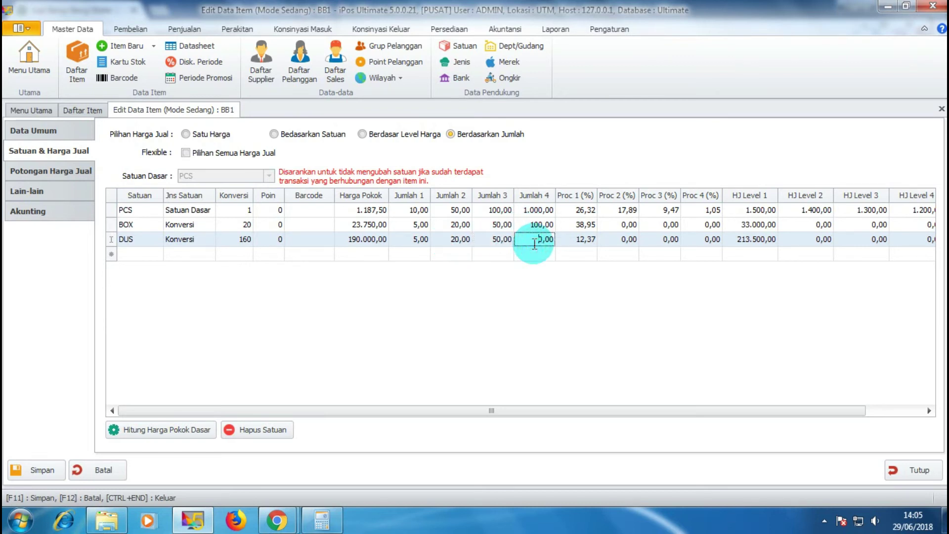
{"action": "type", "text": "100"}
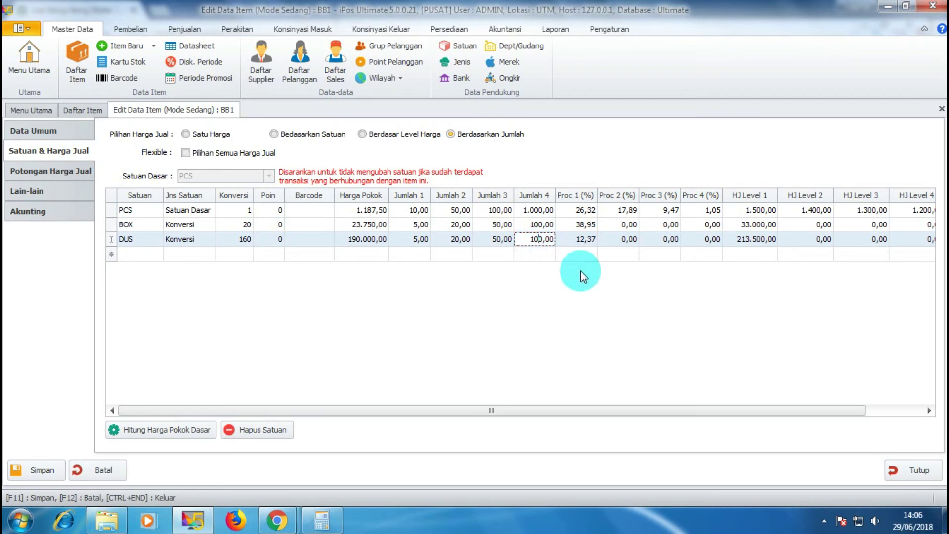
{"action": "key", "text": "Return"}
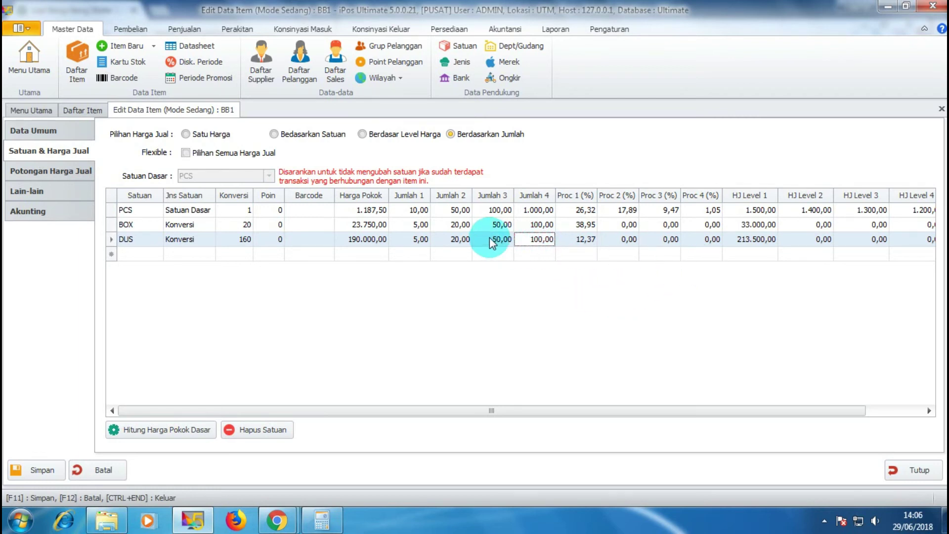
Set the BOX unit's selling prices to 32000 for HJ Level 2, 31000 for HJ Level 3 and 29000 for HJ Level 4
{"action": "left_click", "coordinate": [809, 224]}
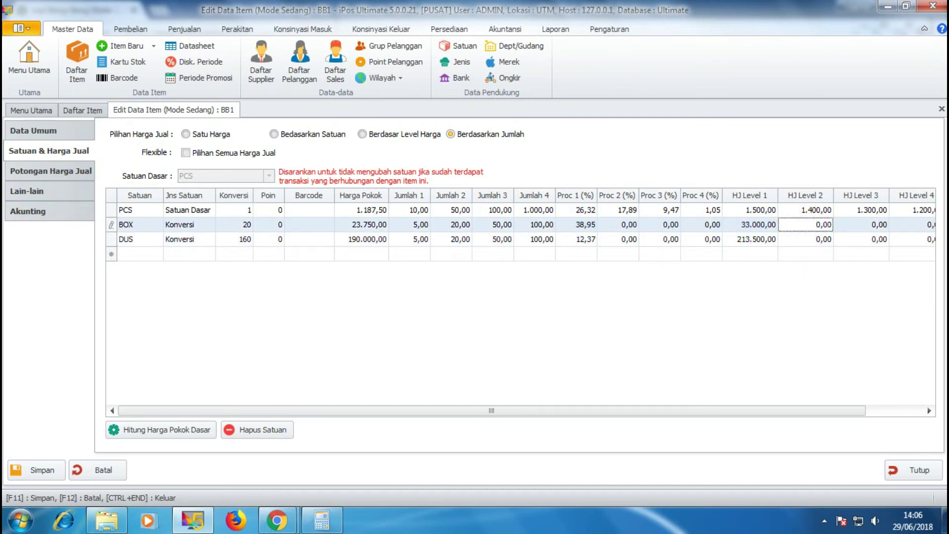
{"action": "type", "text": "32000"}
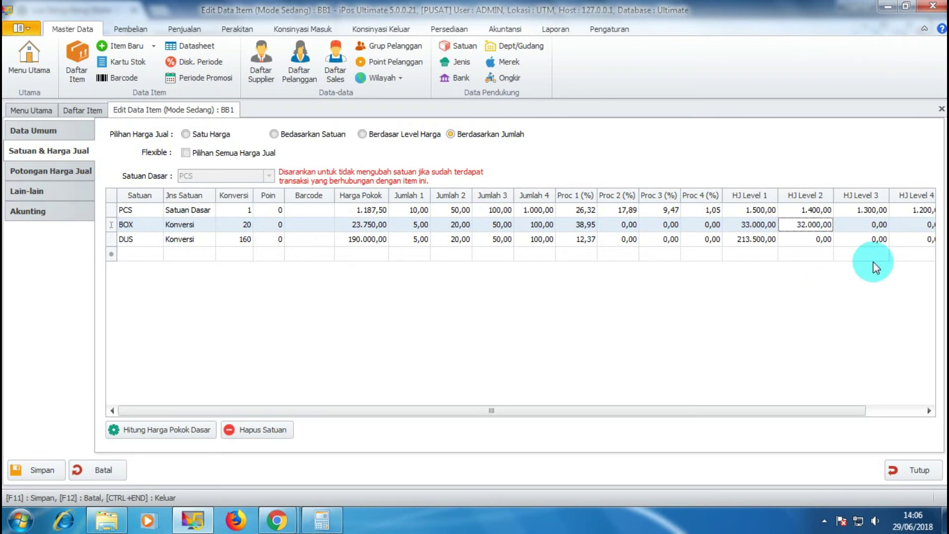
{"action": "left_click", "coordinate": [862, 224]}
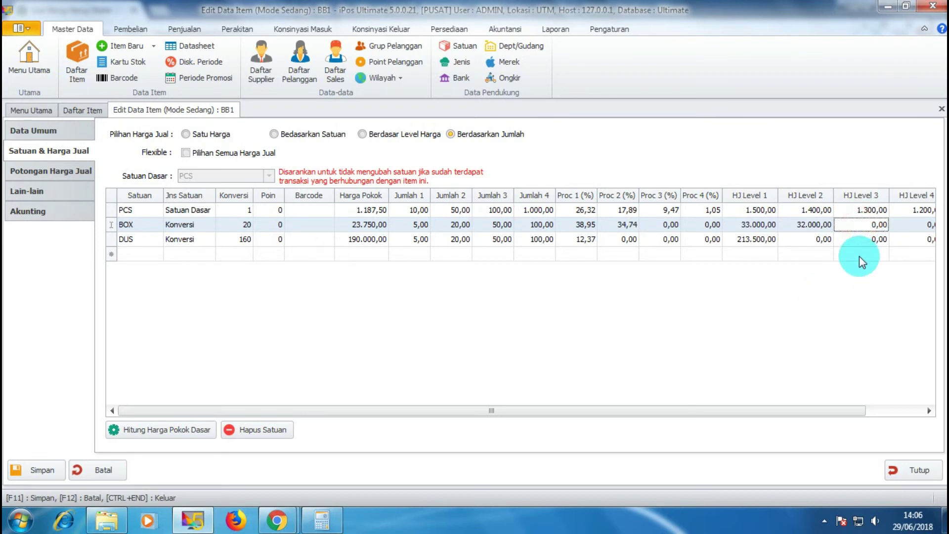
{"action": "type", "text": "3"}
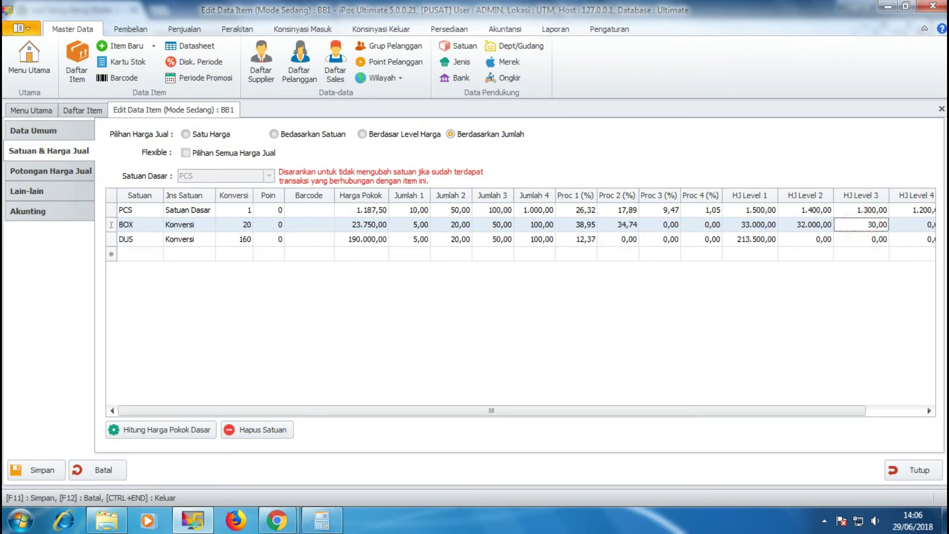
{"action": "type", "text": "1.00"}
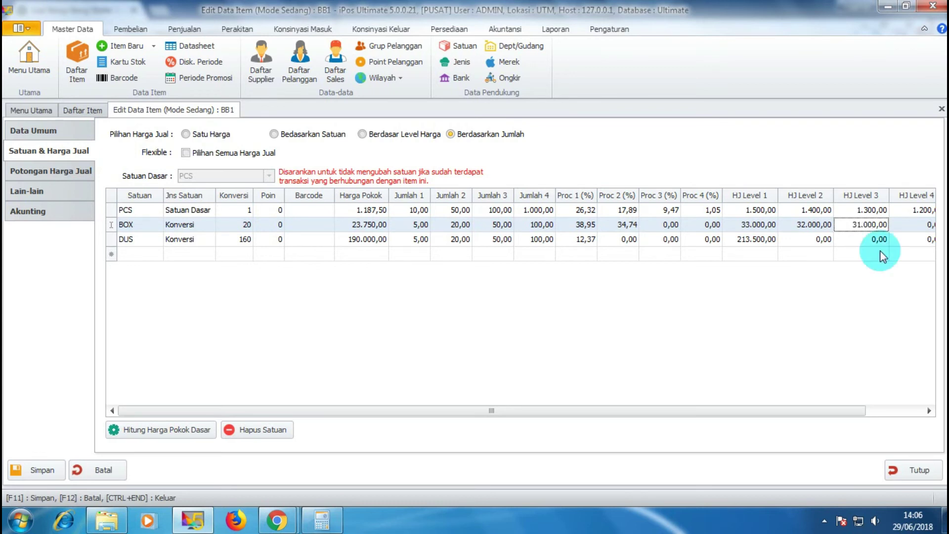
{"action": "left_click", "coordinate": [908, 226]}
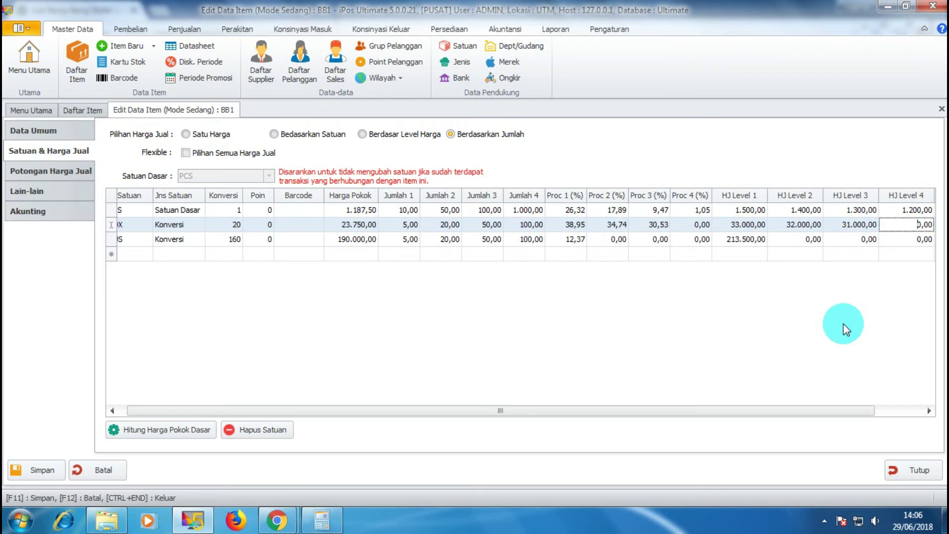
{"action": "type", "text": "29.00"}
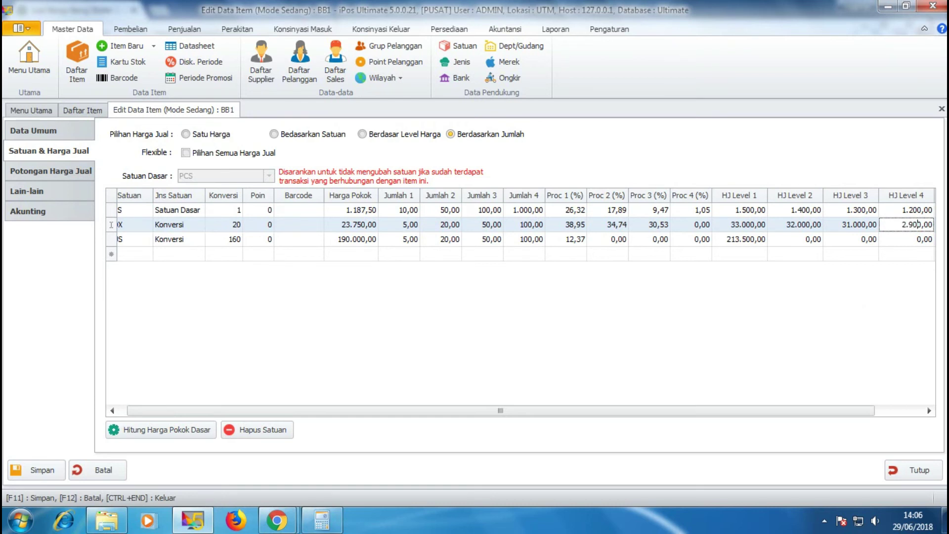
Set the DUS unit's selling prices to 210000 for HJ Level 2 and 199000 for HJ Level 3
{"action": "left_click", "coordinate": [790, 240]}
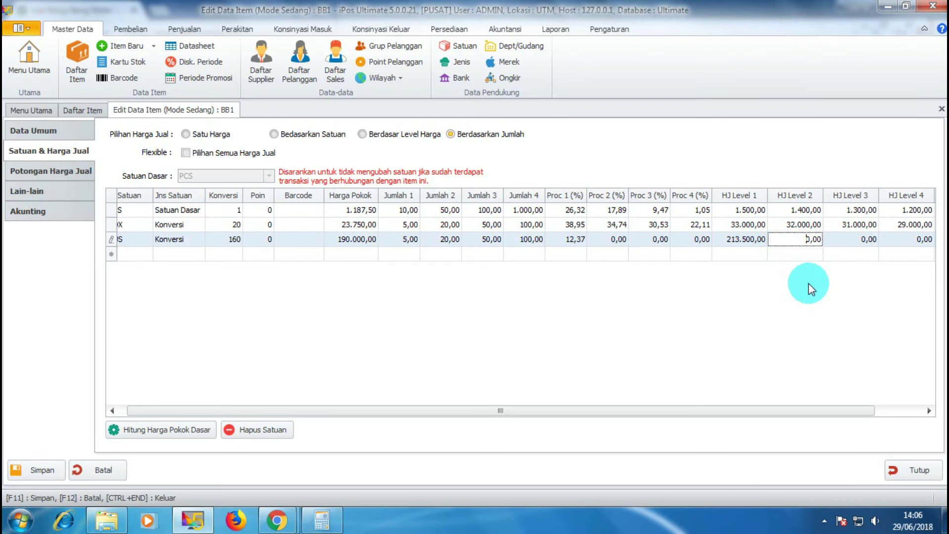
{"action": "type", "text": "210.00"}
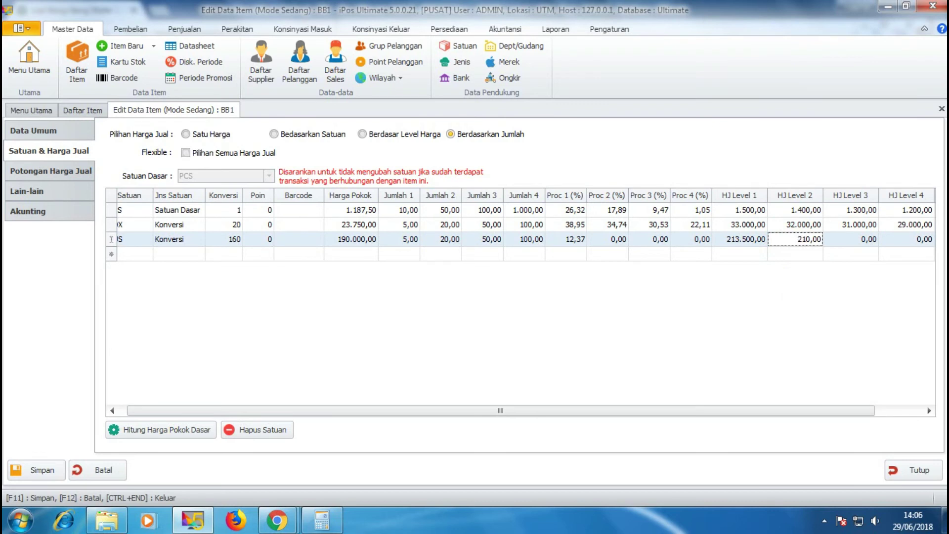
{"action": "type", "text": "0"}
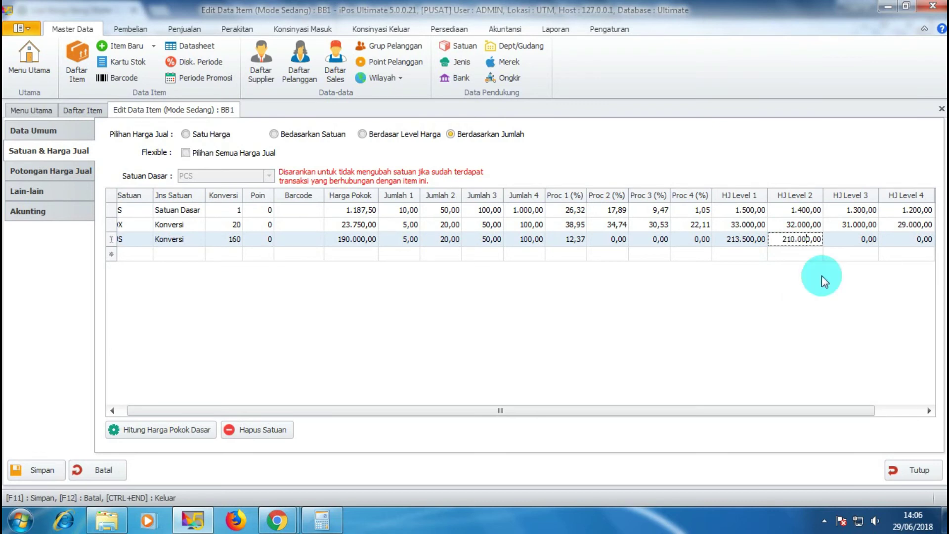
{"action": "left_click", "coordinate": [845, 241]}
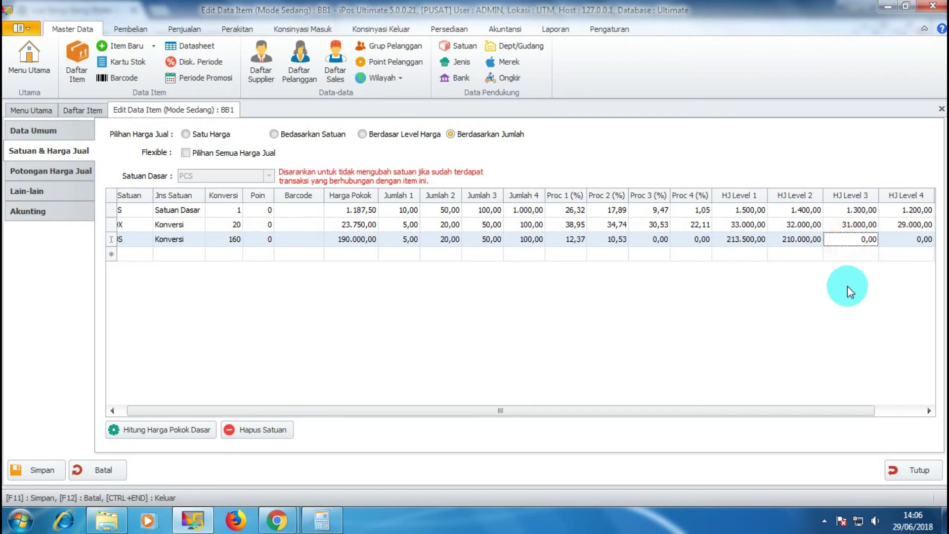
{"action": "type", "text": "19"}
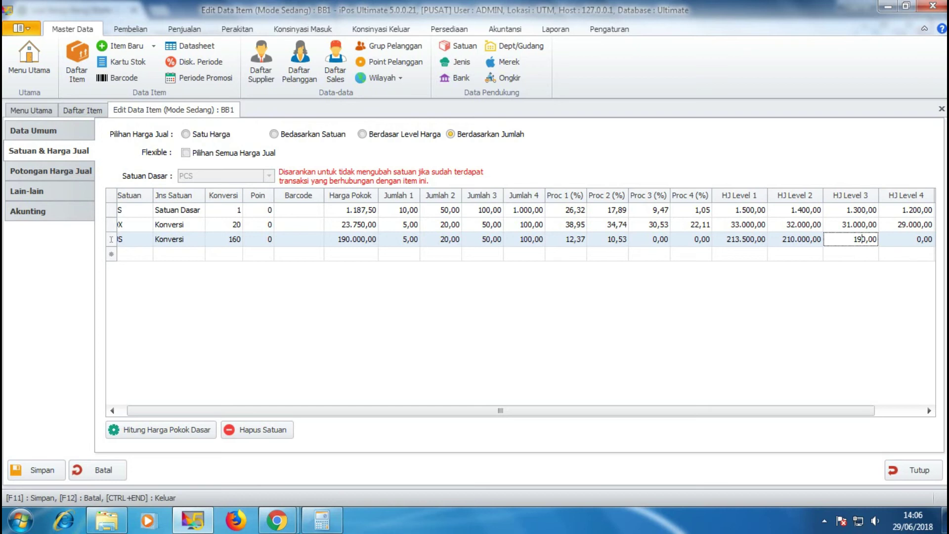
{"action": "type", "text": "9.00"}
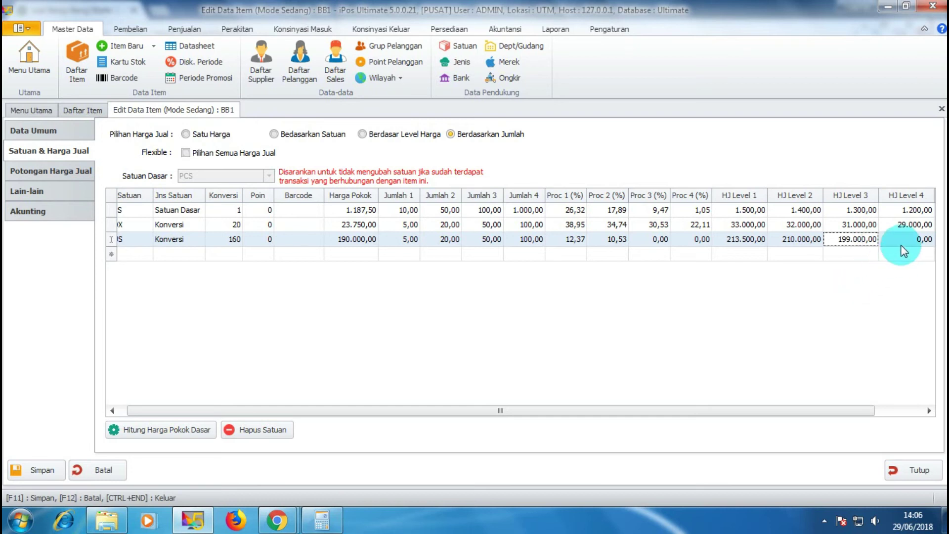
Set the DUS unit's HJ Level 4 price to 197500 and save the item
{"action": "left_click", "coordinate": [905, 239]}
{"action": "type", "text": "1"}
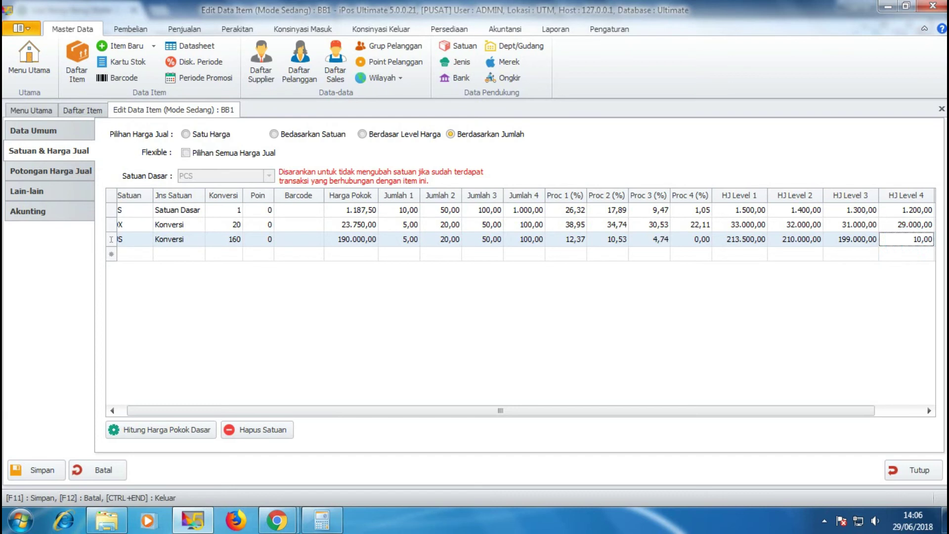
{"action": "type", "text": "7"}
{"action": "key", "text": "BackSpace"}
{"action": "type", "text": "97500"}
{"action": "key", "text": "BackSpace"}
{"action": "left_click", "coordinate": [715, 279]}
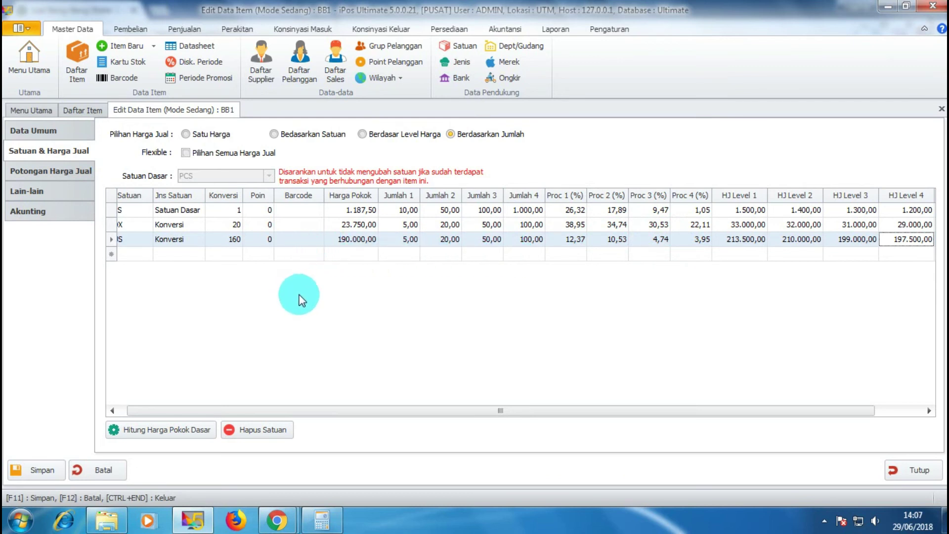
{"action": "left_click", "coordinate": [42, 471]}
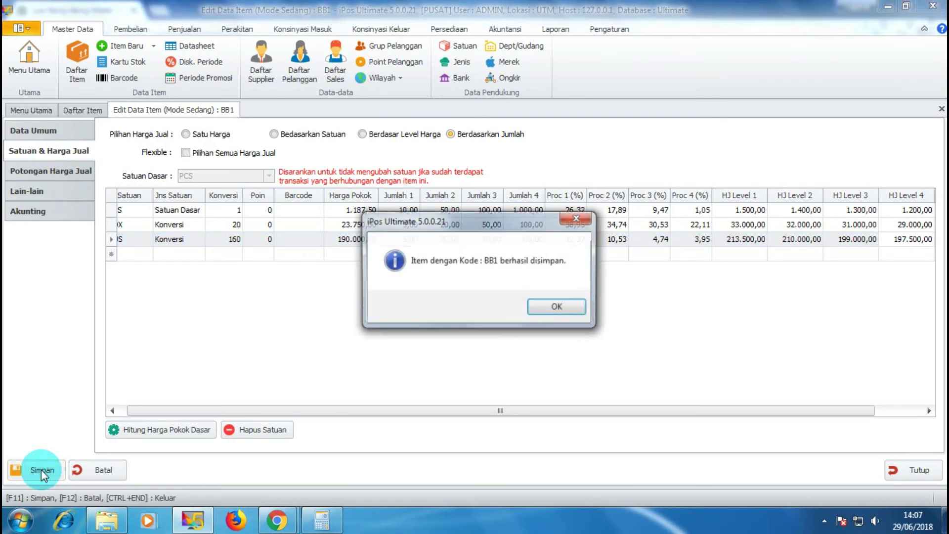
{"action": "left_click", "coordinate": [557, 307]}
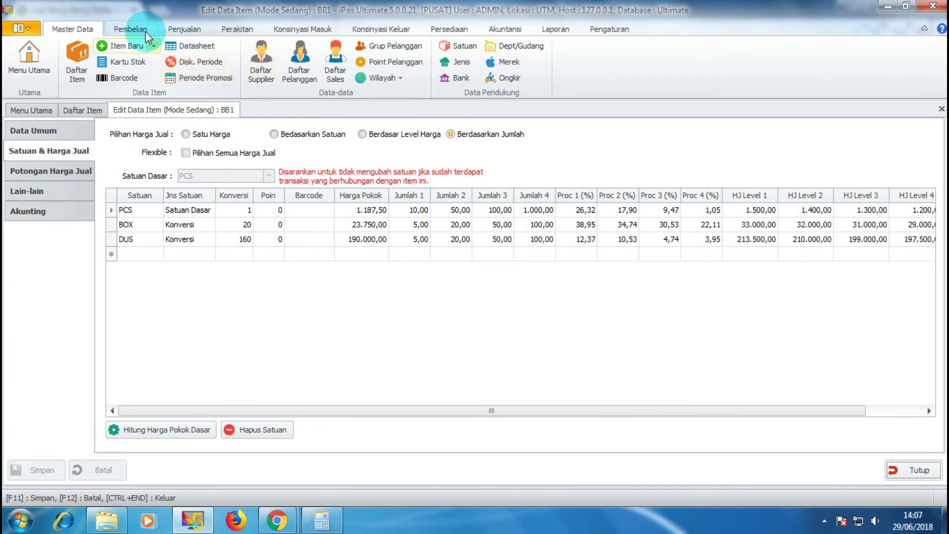
Create a new cashier sale (Penjualan Kasir), search for "beng" and add the Beng-Beng item in the DUS unit
{"action": "left_click", "coordinate": [179, 30]}
{"action": "left_click", "coordinate": [119, 57]}
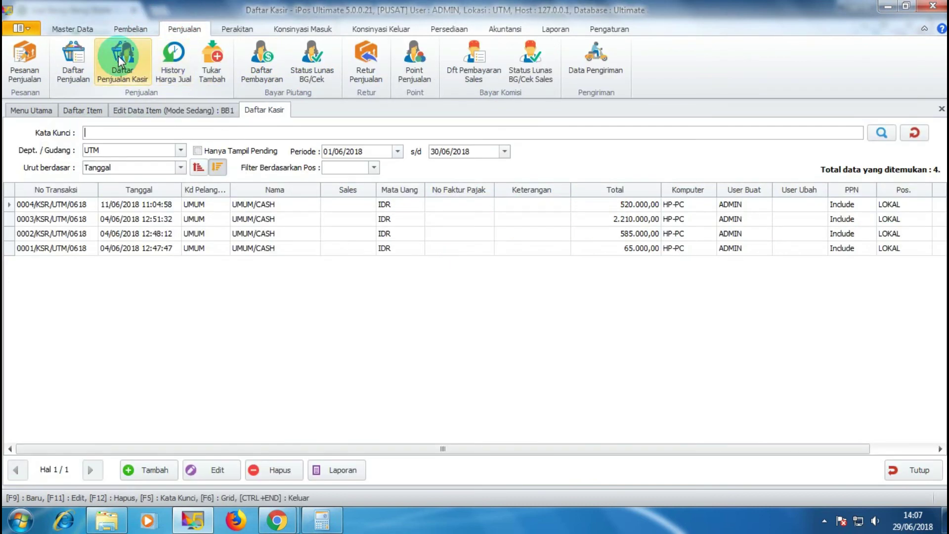
{"action": "left_click", "coordinate": [134, 470]}
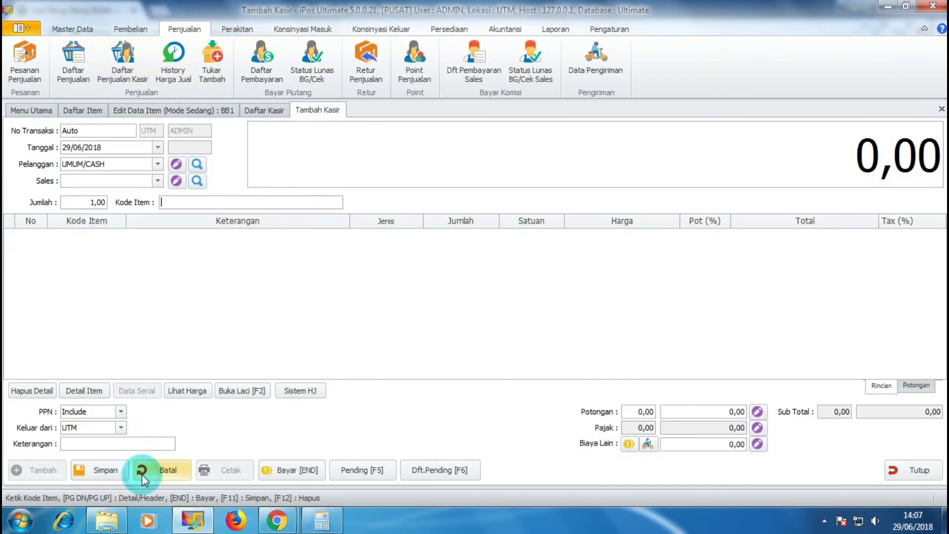
{"action": "type", "text": "beng"}
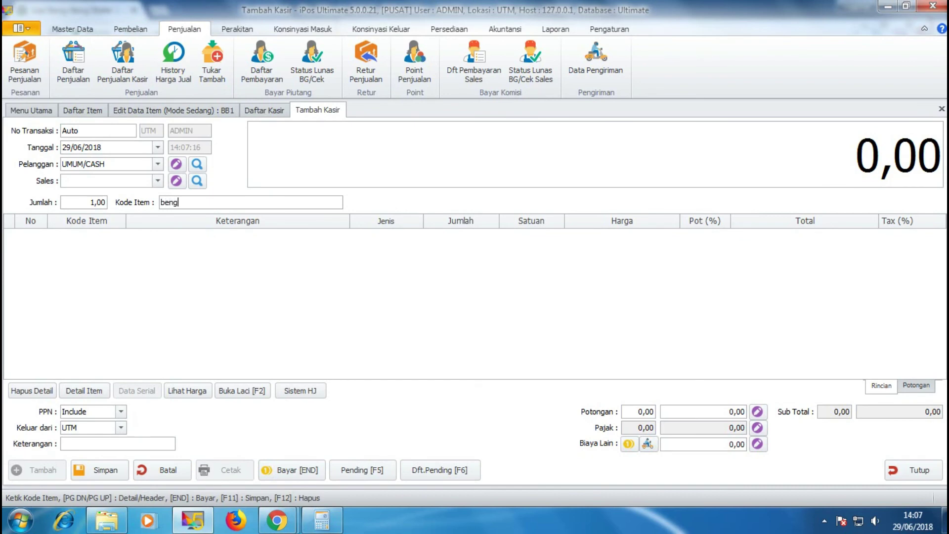
{"action": "key", "text": "Return"}
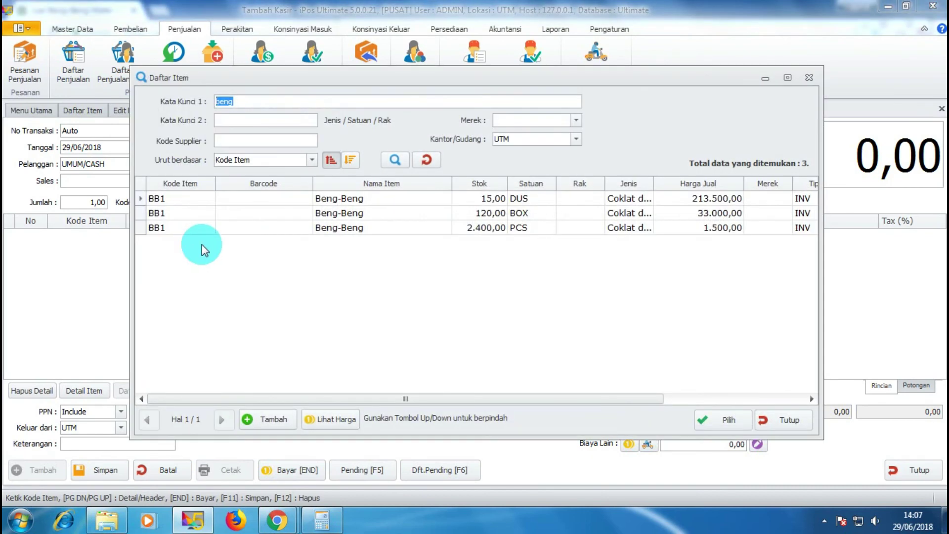
{"action": "left_click", "coordinate": [382, 201]}
{"action": "double_click", "coordinate": [381, 200]}
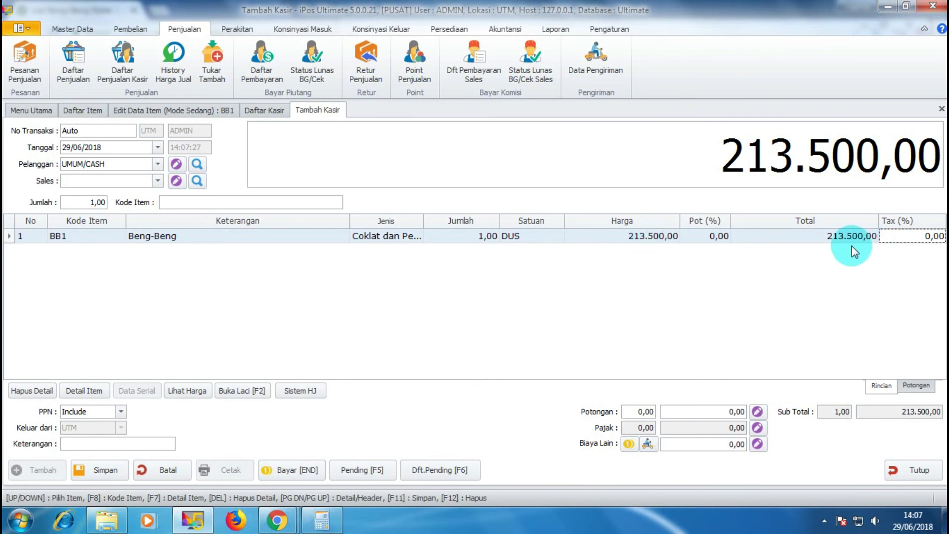
Check the item's quantity limits and set the Beng-Beng DUS line's quantity to 5
{"action": "left_click", "coordinate": [478, 237]}
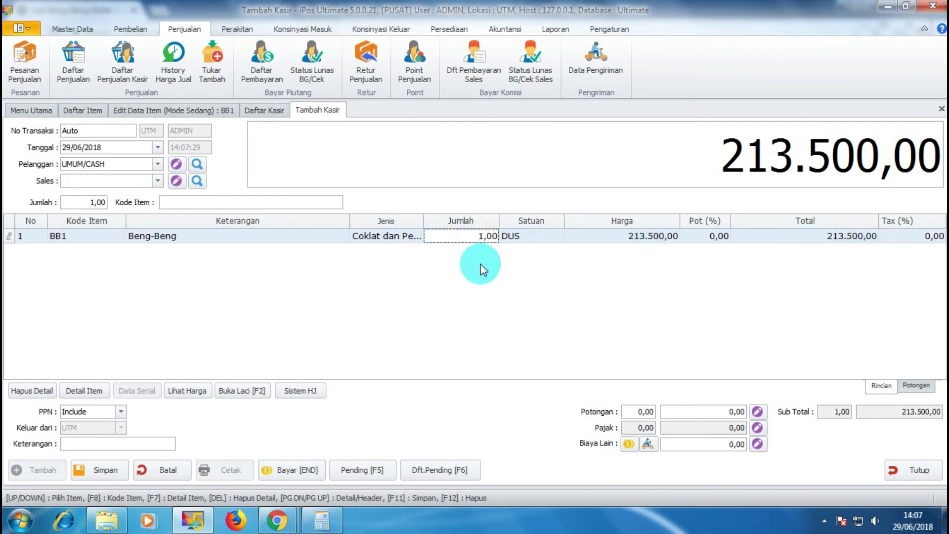
{"action": "left_click", "coordinate": [204, 110]}
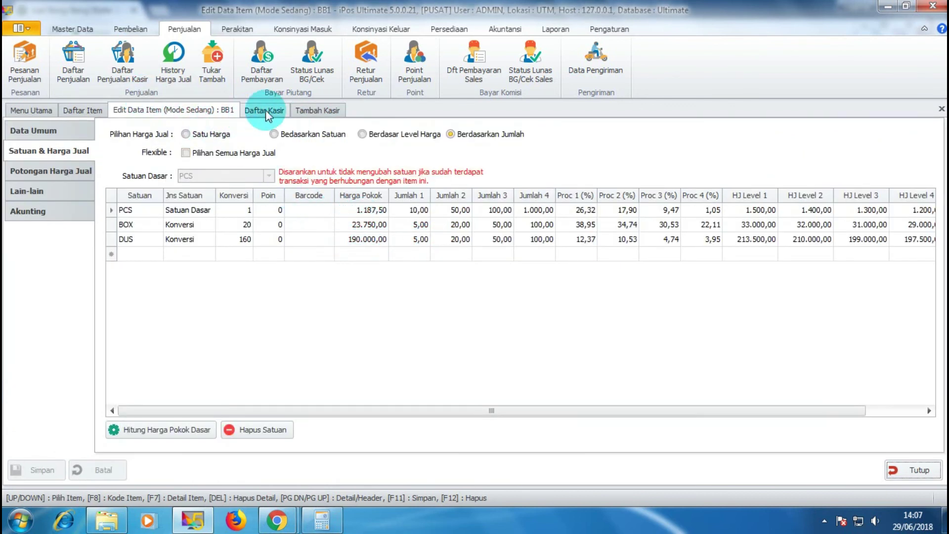
{"action": "left_click", "coordinate": [317, 111]}
{"action": "left_click", "coordinate": [474, 236]}
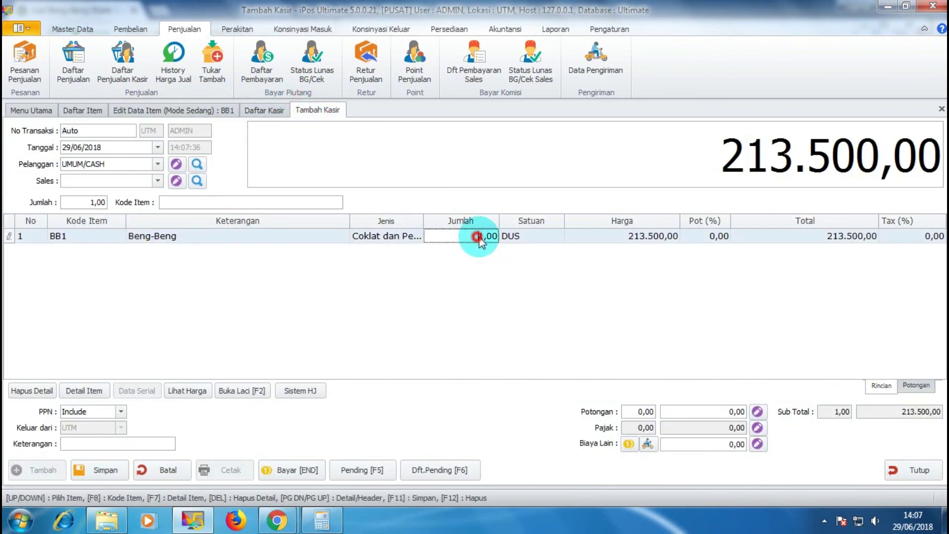
{"action": "double_click", "coordinate": [478, 236]}
{"action": "type", "text": "5"}
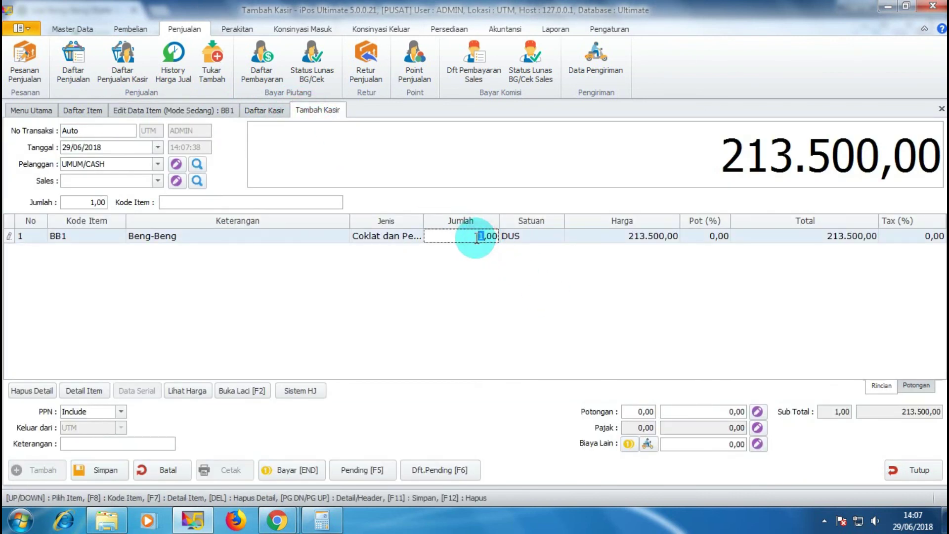
{"action": "left_click", "coordinate": [503, 295]}
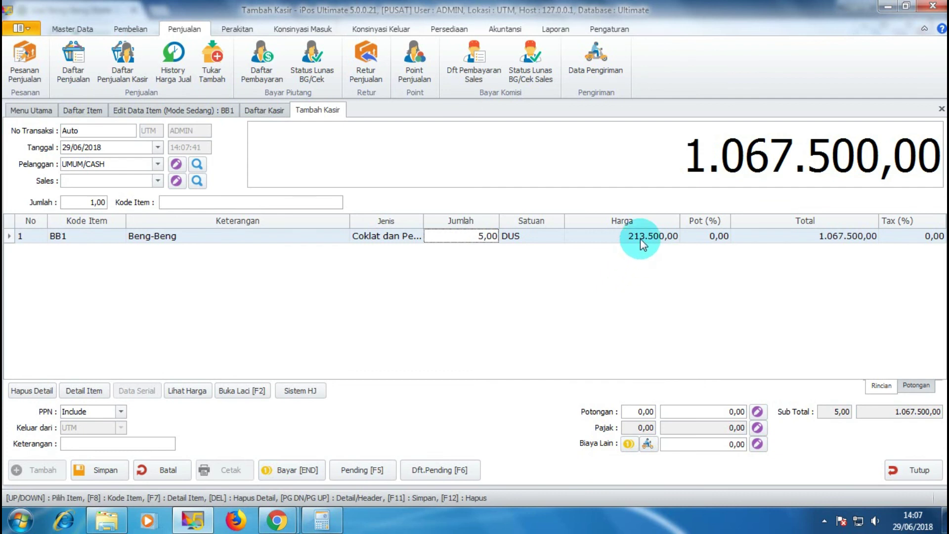
Set the quantity of the Beng-Beng DUS line to 6 to test the second price level
{"action": "left_click", "coordinate": [476, 236]}
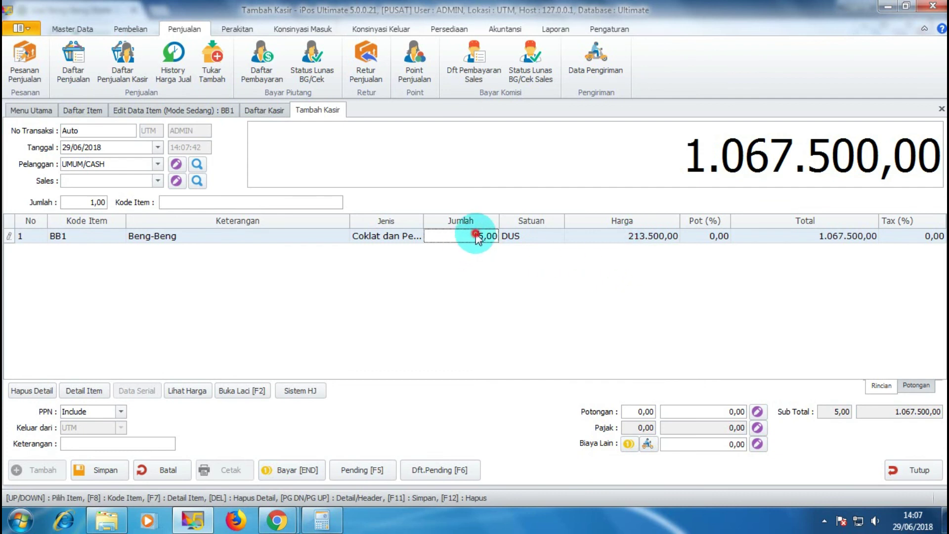
{"action": "double_click", "coordinate": [476, 237]}
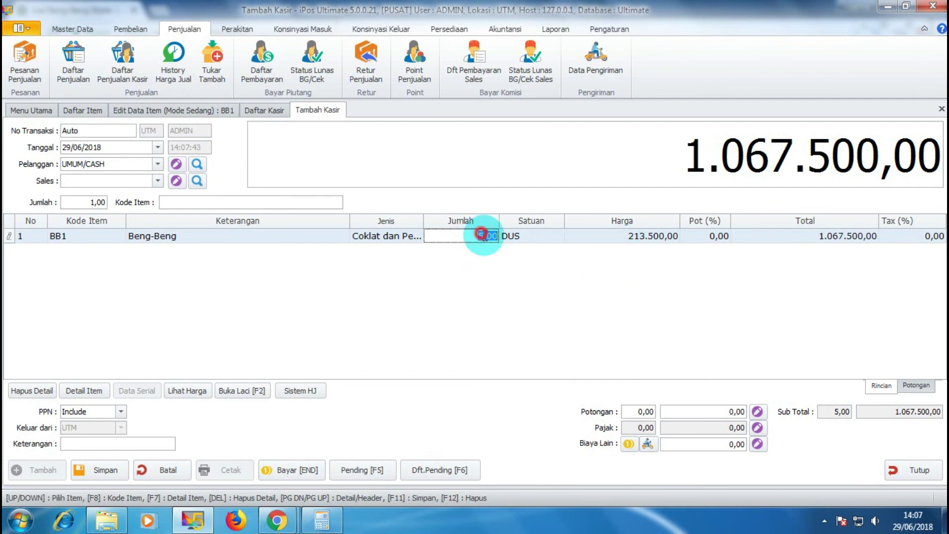
{"action": "type", "text": "6"}
{"action": "left_click", "coordinate": [544, 297]}
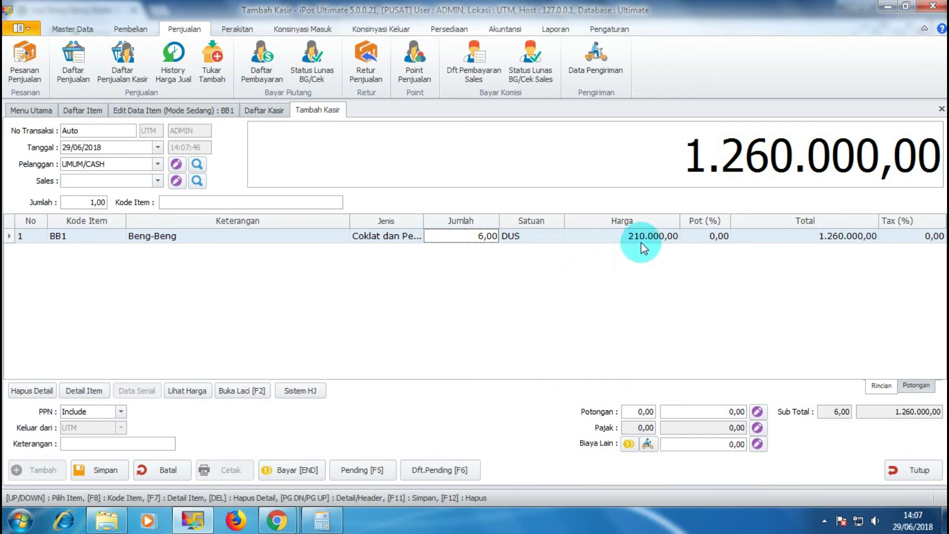
Try to set the quantity of the Beng-Beng DUS line to 20
{"action": "double_click", "coordinate": [476, 238]}
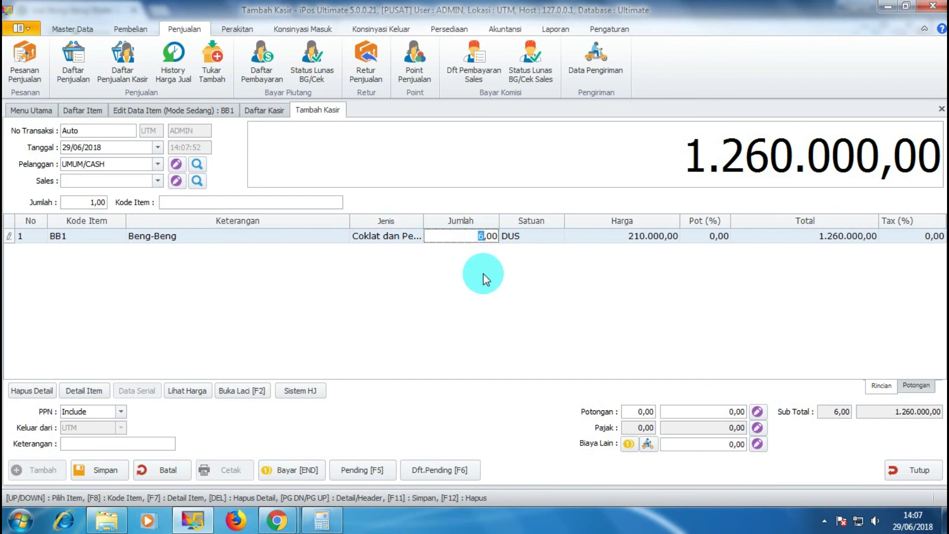
{"action": "type", "text": "20"}
{"action": "key", "text": "Return"}
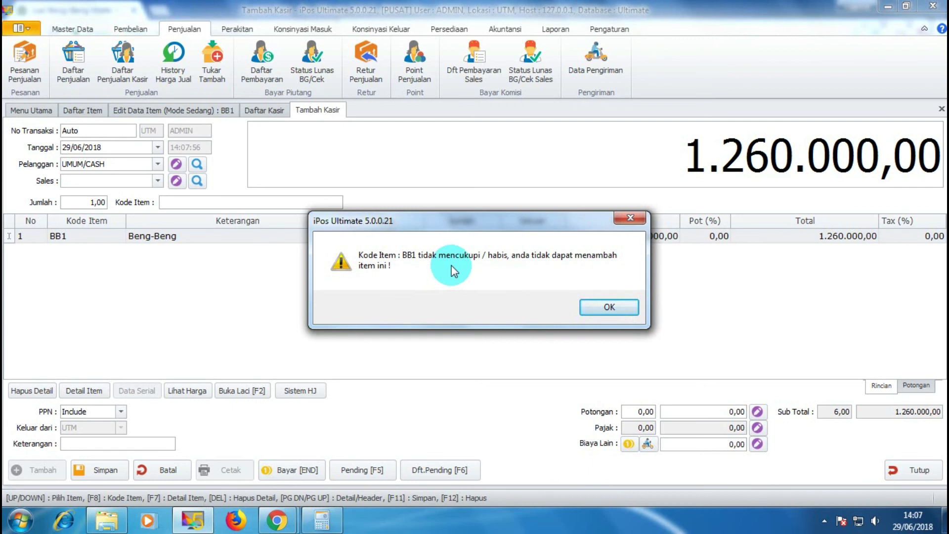
{"action": "left_click", "coordinate": [609, 308]}
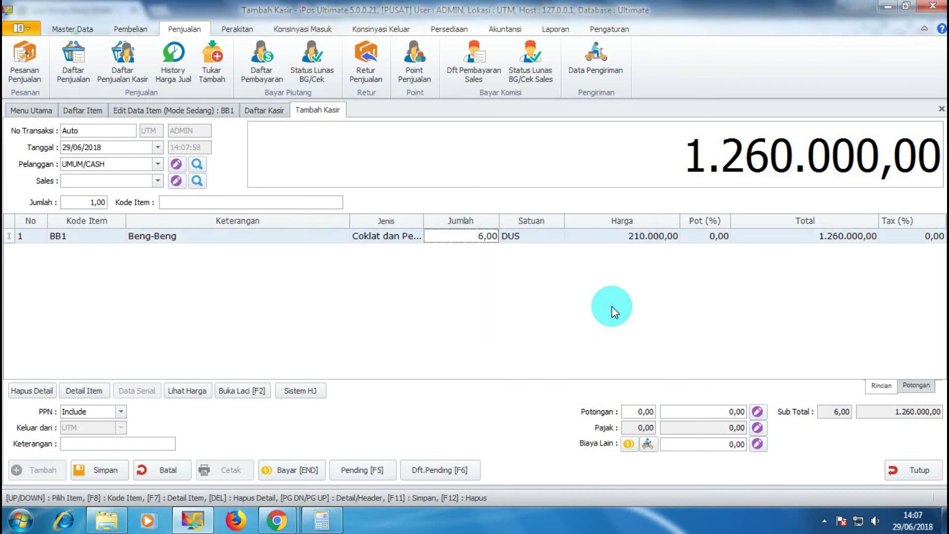
Try to set the quantity of the Beng-Beng DUS line to 24 to test the third price level
{"action": "left_click", "coordinate": [476, 238]}
{"action": "type", "text": "2000"}
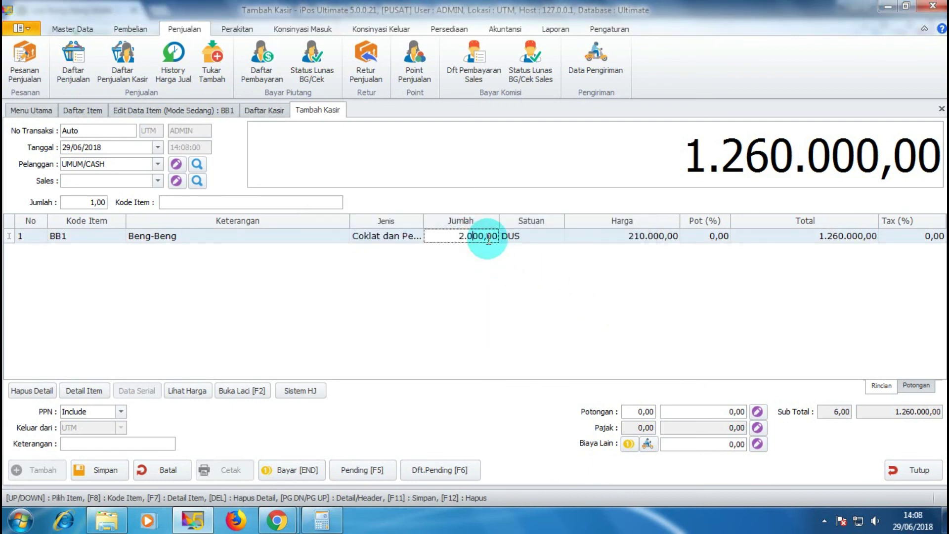
{"action": "key", "text": "BackSpace"}
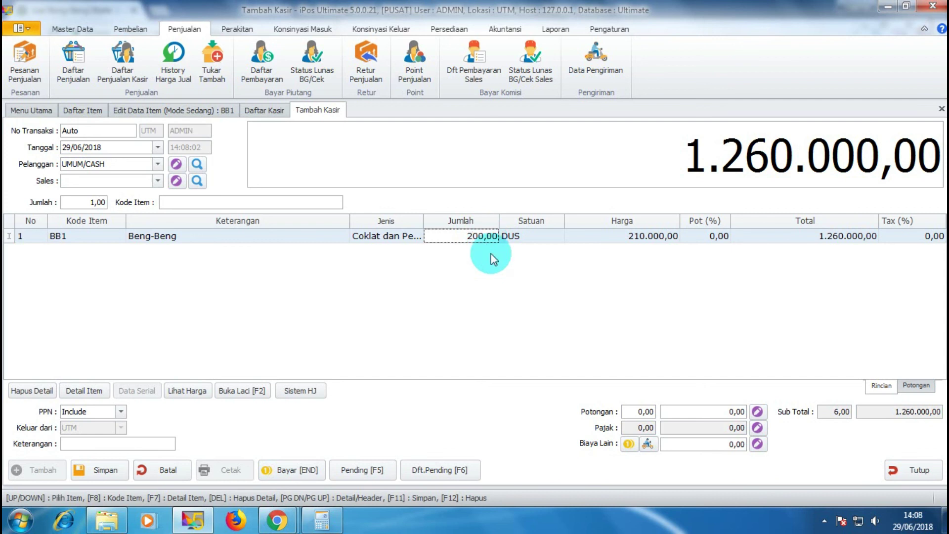
{"action": "type", "text": "4"}
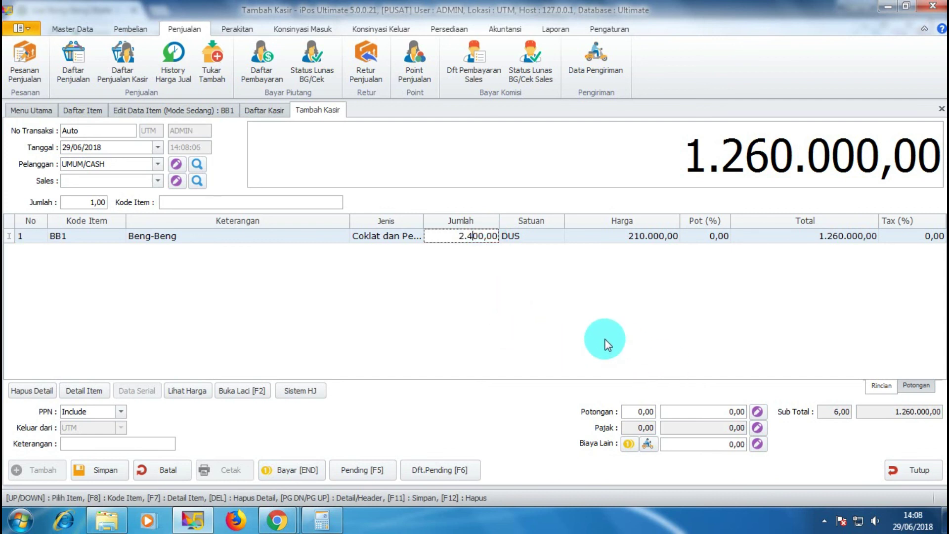
{"action": "key", "text": "Delete"}
{"action": "key", "text": "Delete"}
{"action": "left_click", "coordinate": [541, 310]}
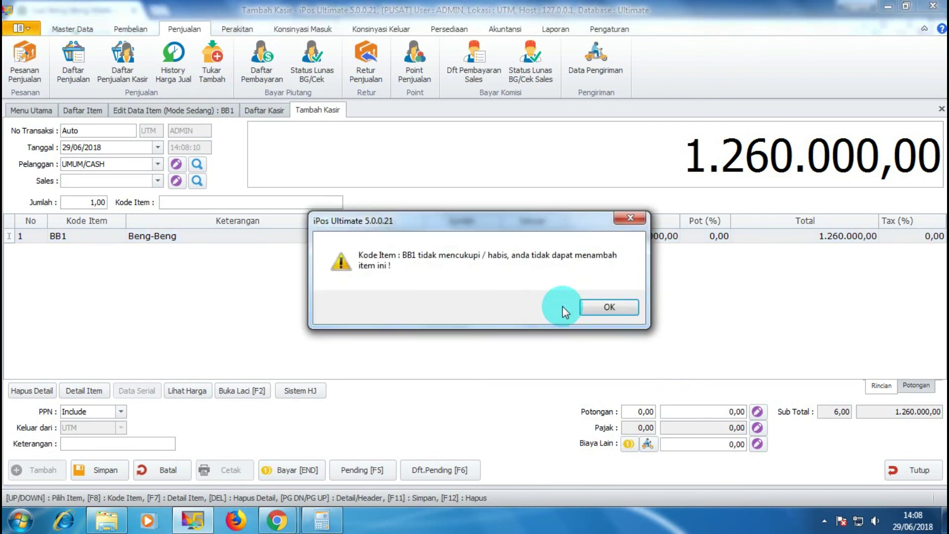
{"action": "left_click", "coordinate": [608, 306]}
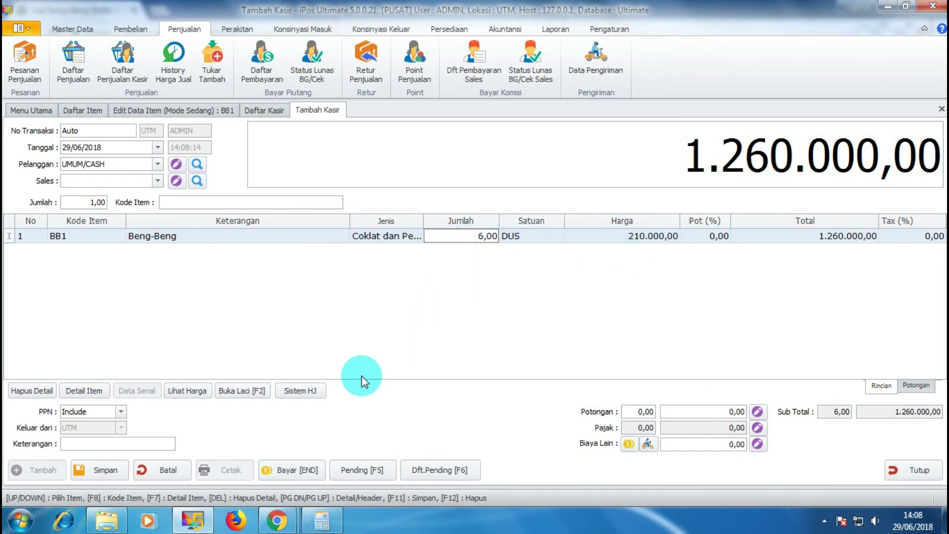
Review Beng-Beng's selling price list (Daftar Harga Jual) for the BOX, DUS and PCS quantity levels, then close the list
{"action": "left_click", "coordinate": [195, 396]}
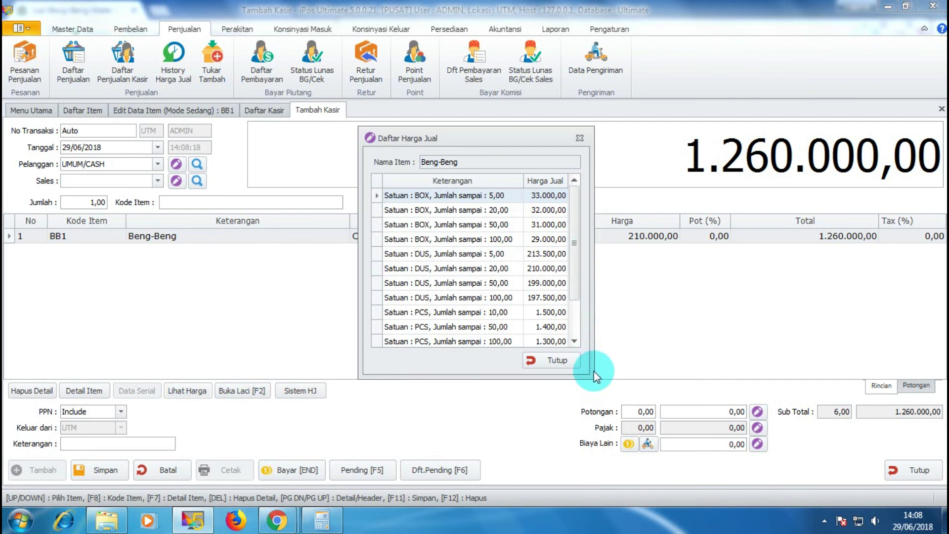
{"action": "scroll", "coordinate": [568, 310], "scroll_direction": "down", "scroll_amount": 1}
{"action": "scroll", "coordinate": [568, 309], "scroll_direction": "up", "scroll_amount": 1}
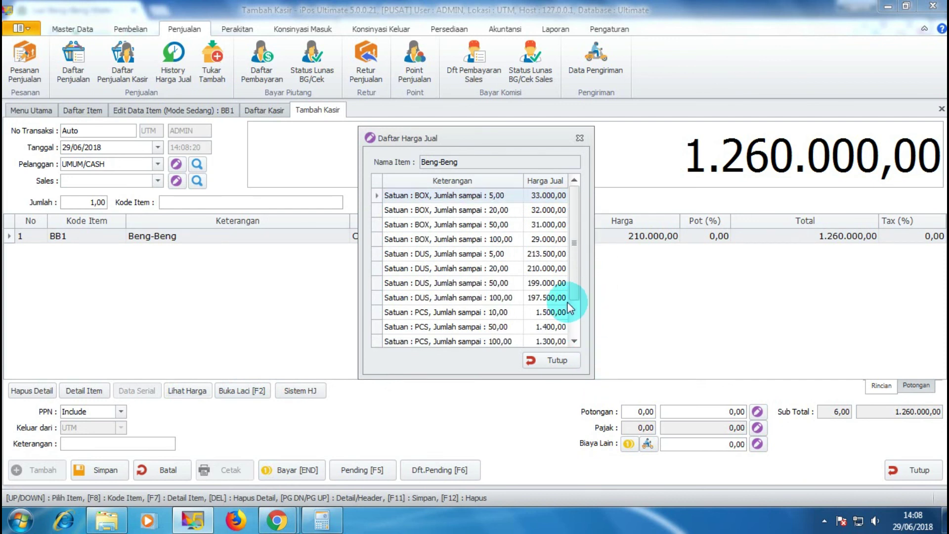
{"action": "left_click", "coordinate": [435, 199]}
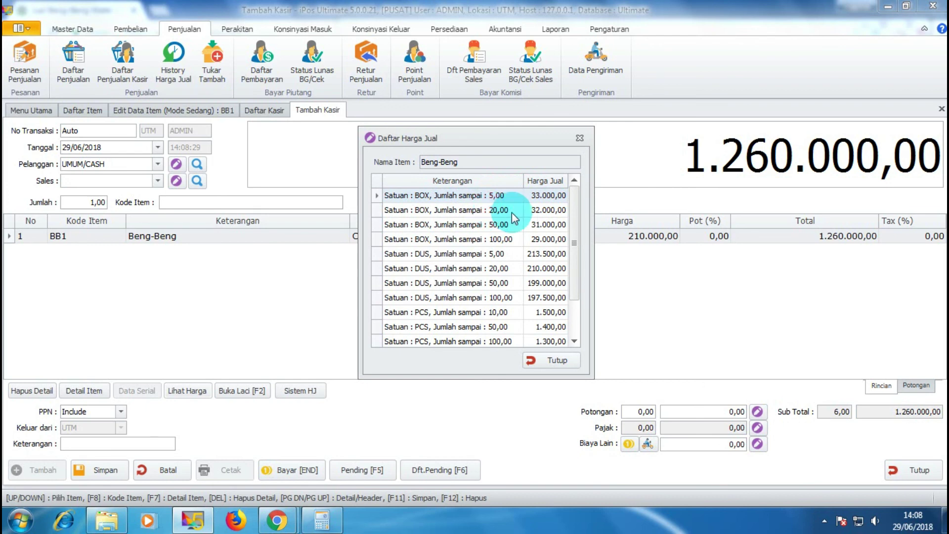
{"action": "scroll", "coordinate": [465, 228], "scroll_direction": "down", "scroll_amount": 1}
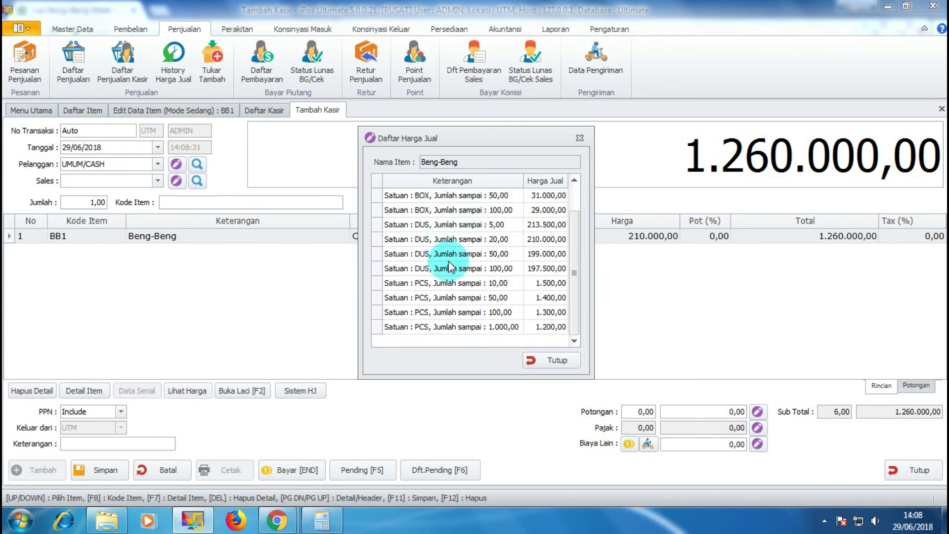
{"action": "left_click", "coordinate": [568, 361]}
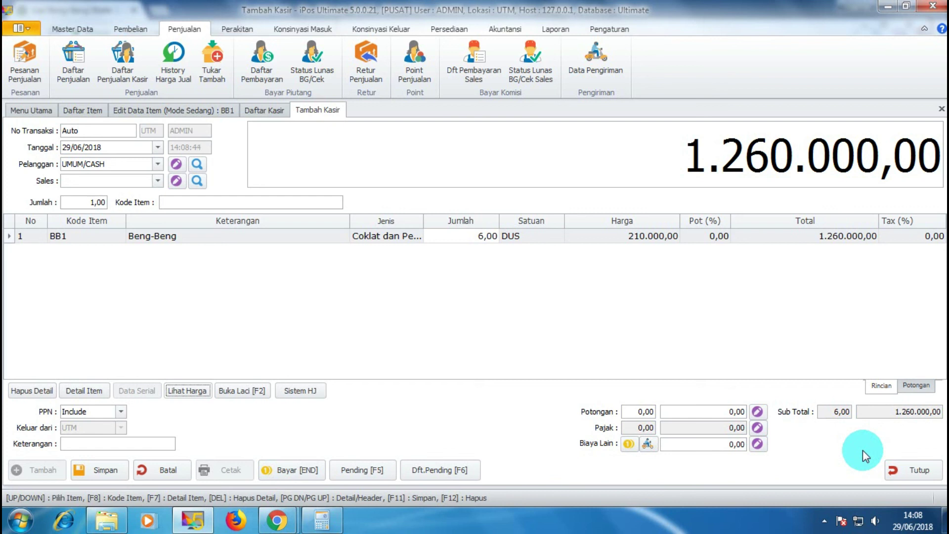
Close the cashier sale without saving, along with the open item editor and the cashier and item lists, returning to Menu Utama
{"action": "left_click", "coordinate": [894, 469]}
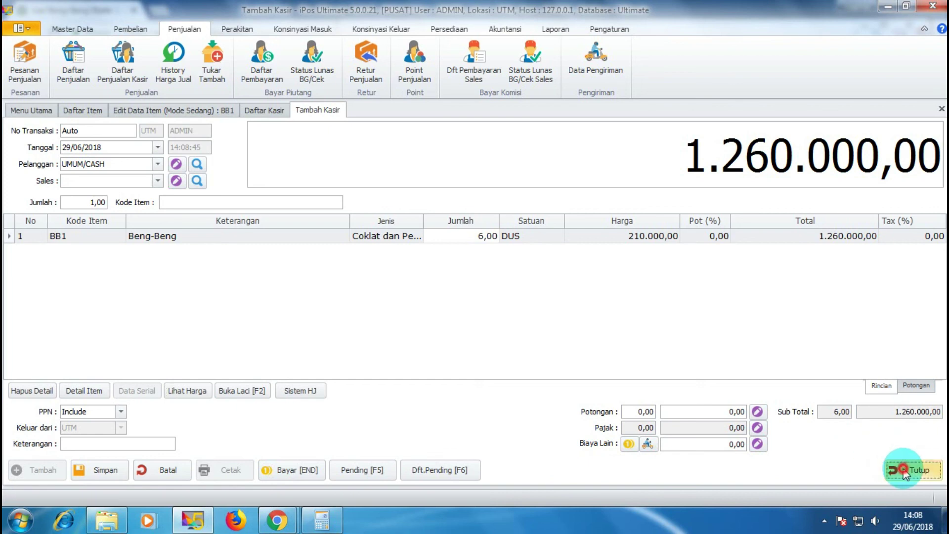
{"action": "left_click", "coordinate": [524, 301]}
{"action": "left_click", "coordinate": [911, 469]}
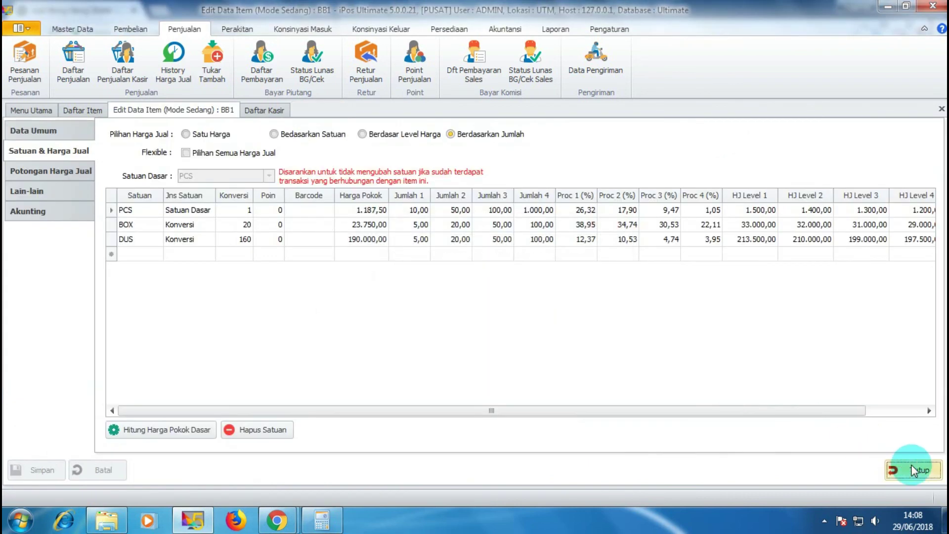
{"action": "left_click", "coordinate": [910, 470]}
{"action": "left_click", "coordinate": [910, 470]}
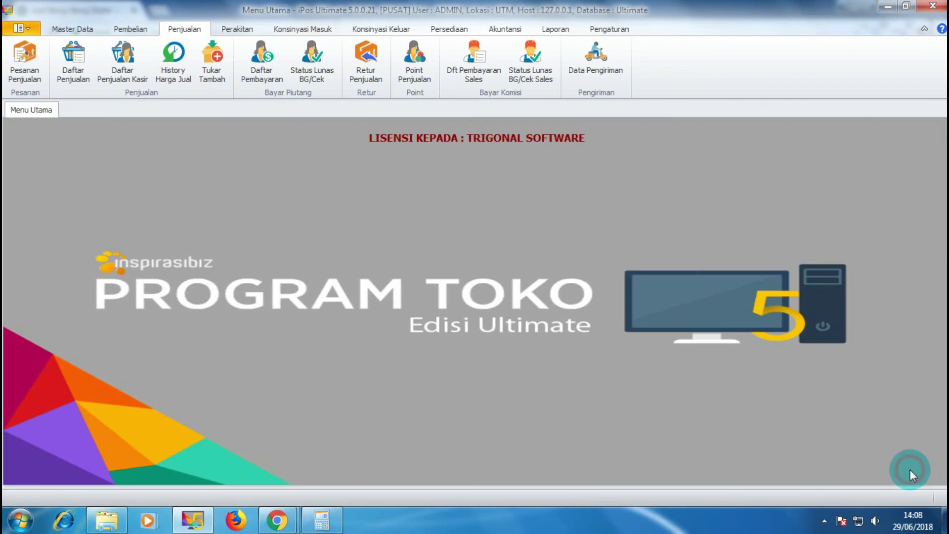